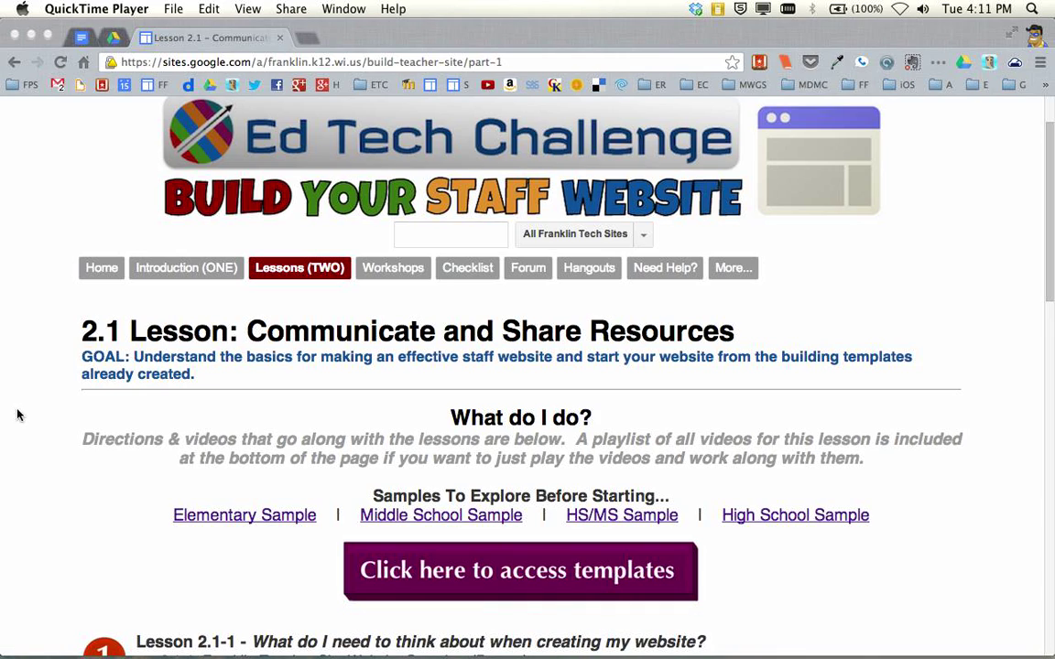
# Scroll down the Lesson 2.1 page and follow the purple 'Click here to access templates' link
pyautogui.click(170, 427)
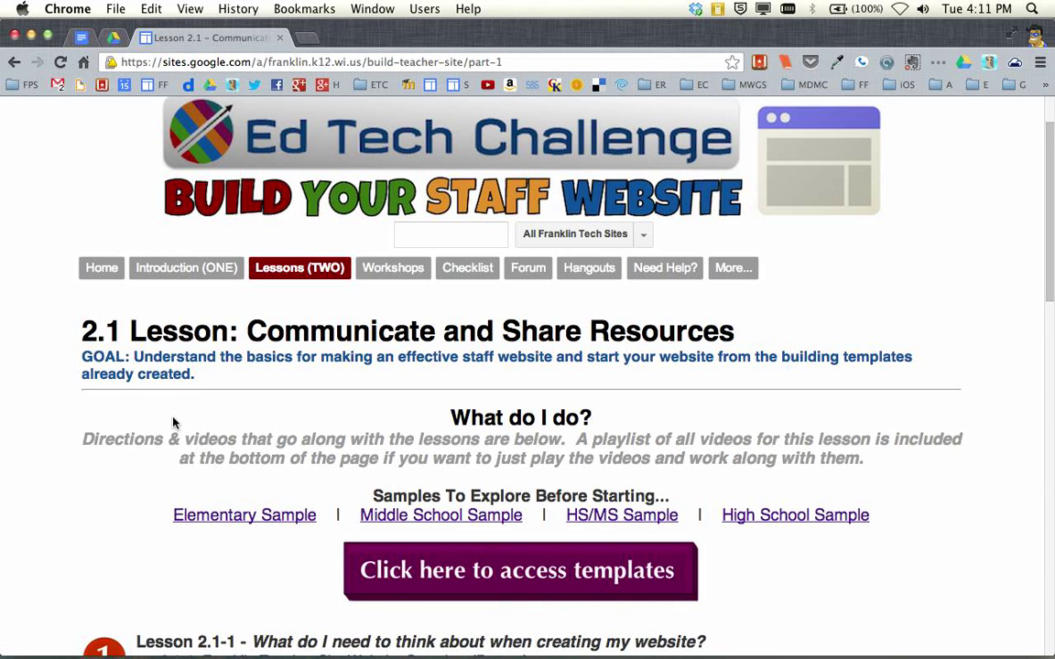
pyautogui.moveTo(291, 268)
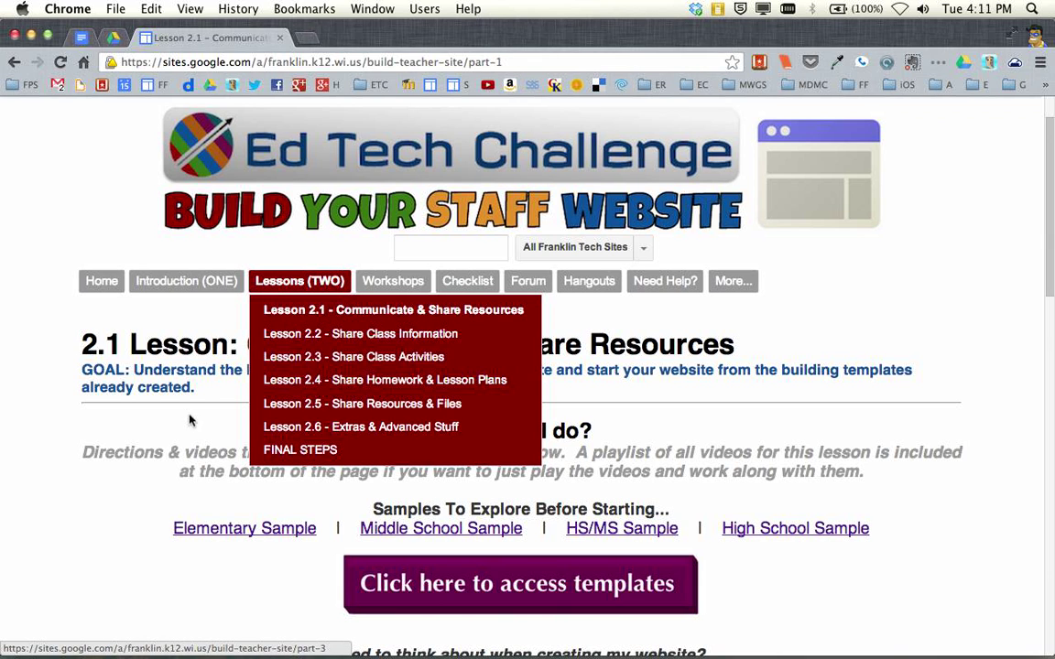
pyautogui.scroll(-5, 190, 420)
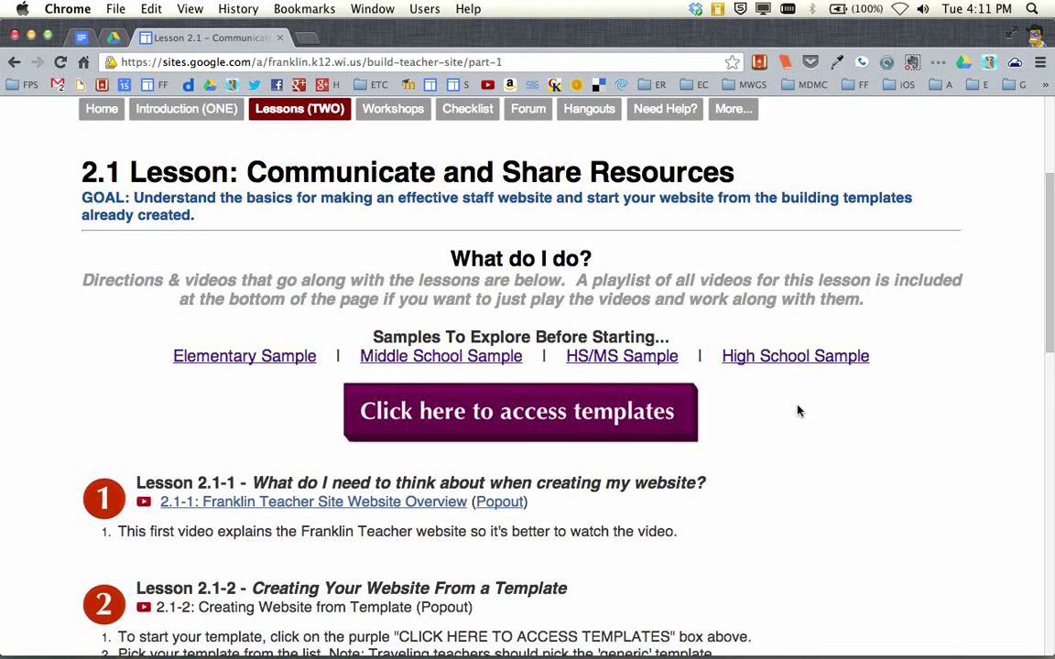
pyautogui.scroll(-2, 798, 411)
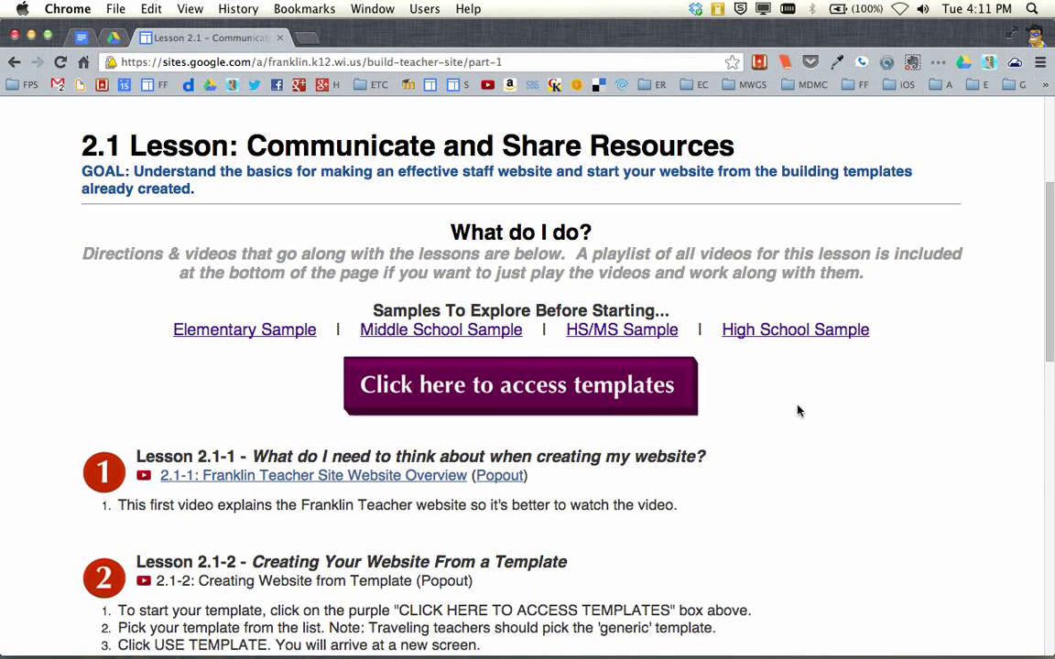
pyautogui.click(484, 366)
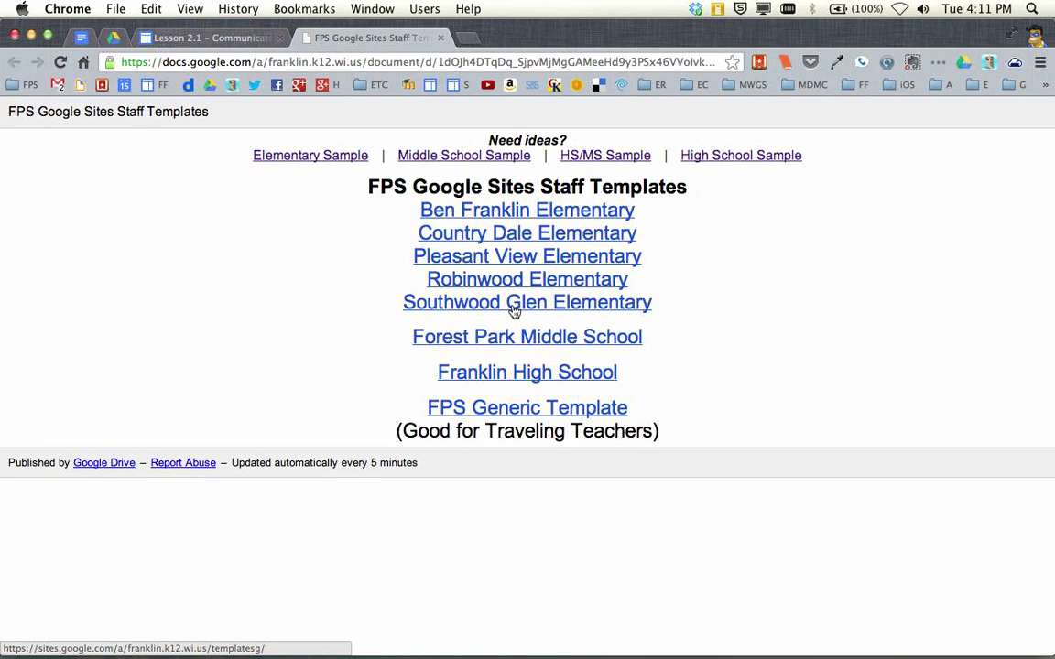
# Preview FPS Generic Template, then choose the Forest Park Middle School template and use it
pyautogui.click(478, 411)
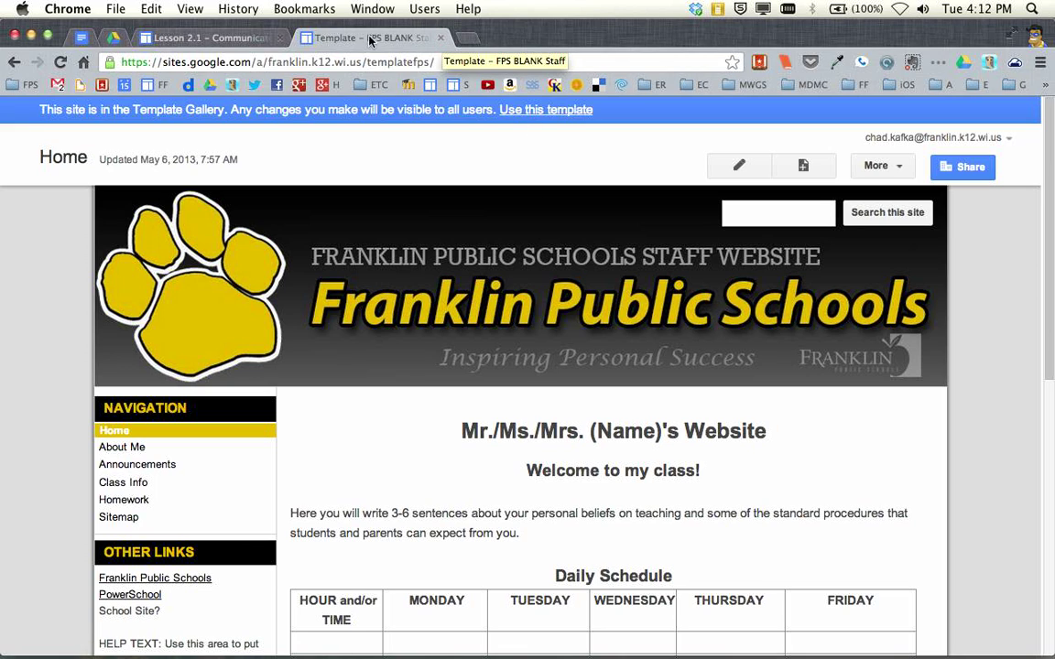
pyautogui.click(16, 62)
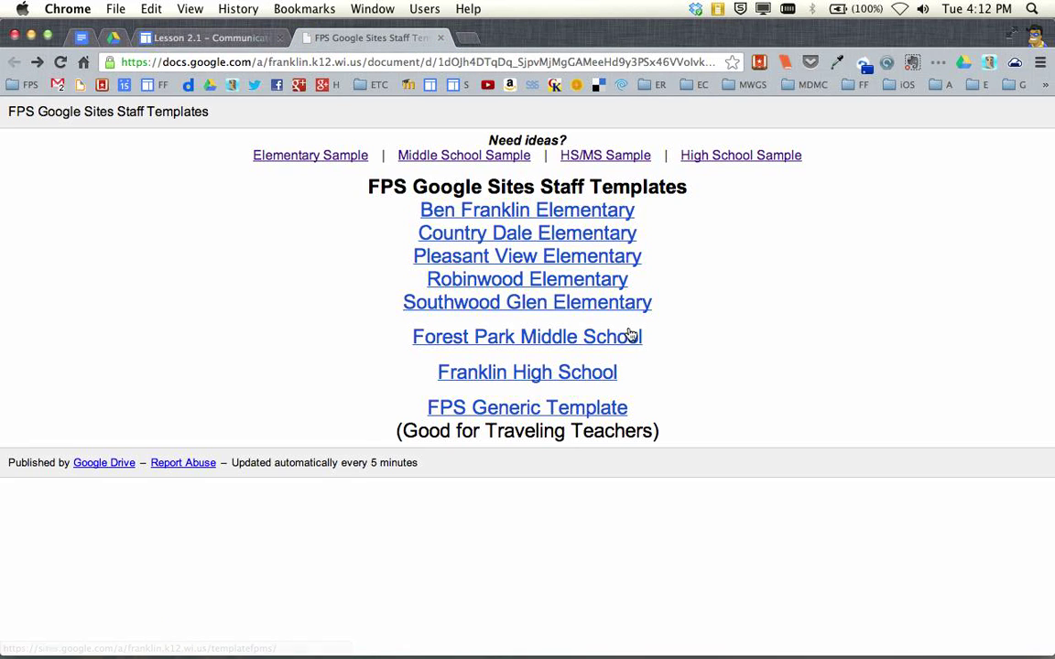
pyautogui.click(547, 340)
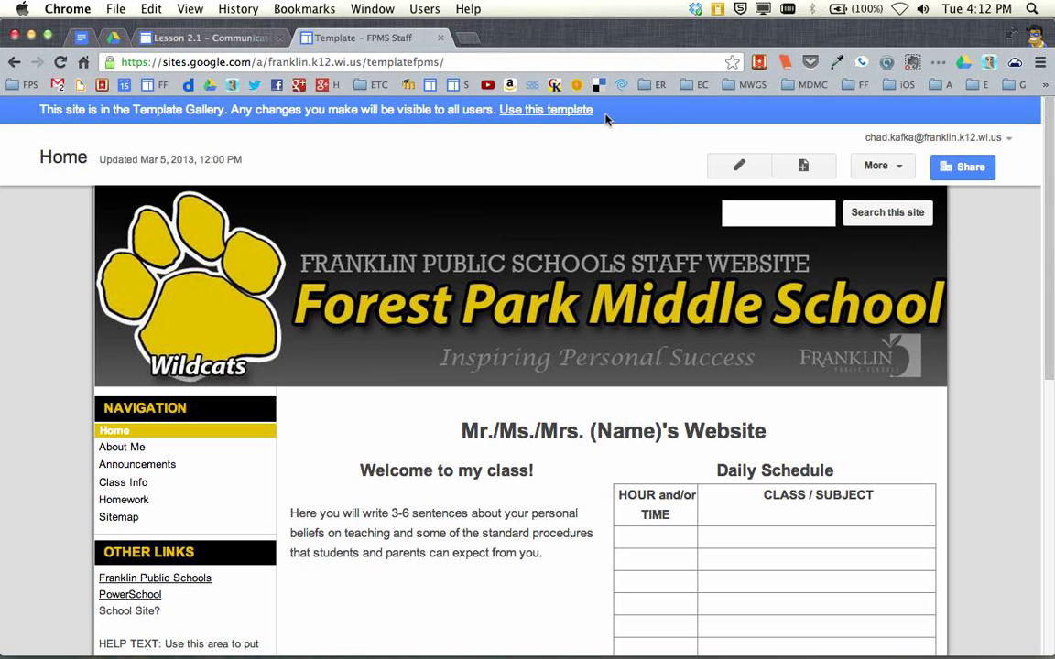
pyautogui.click(579, 111)
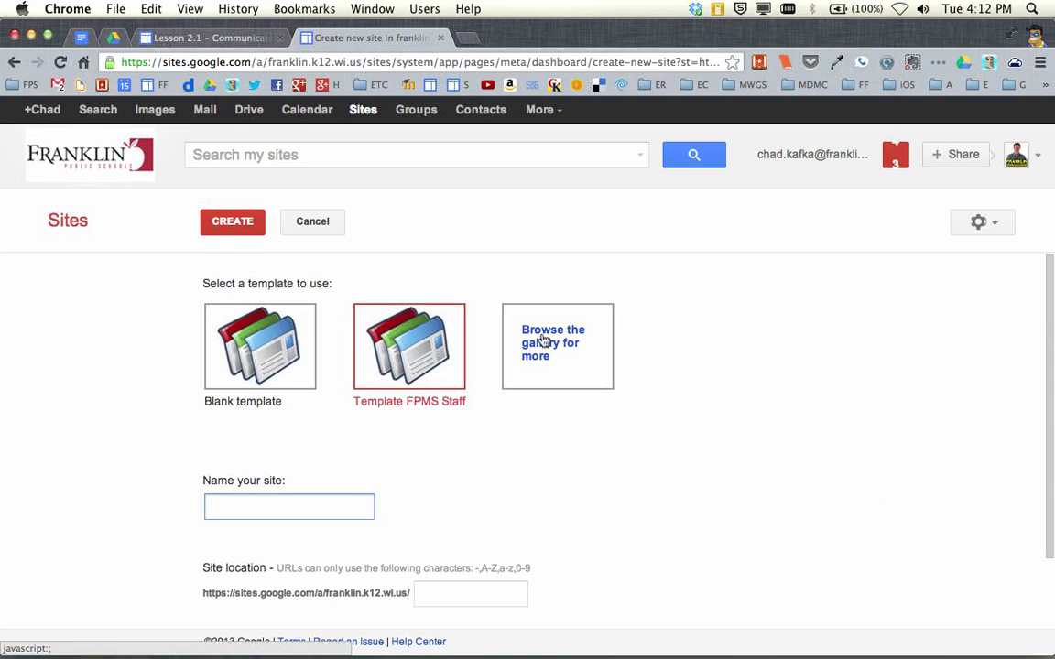
# Try each school code (FP, HS, BF, CD, PV, SG, RW) in the site name field
pyautogui.scroll(-2, 408, 348)
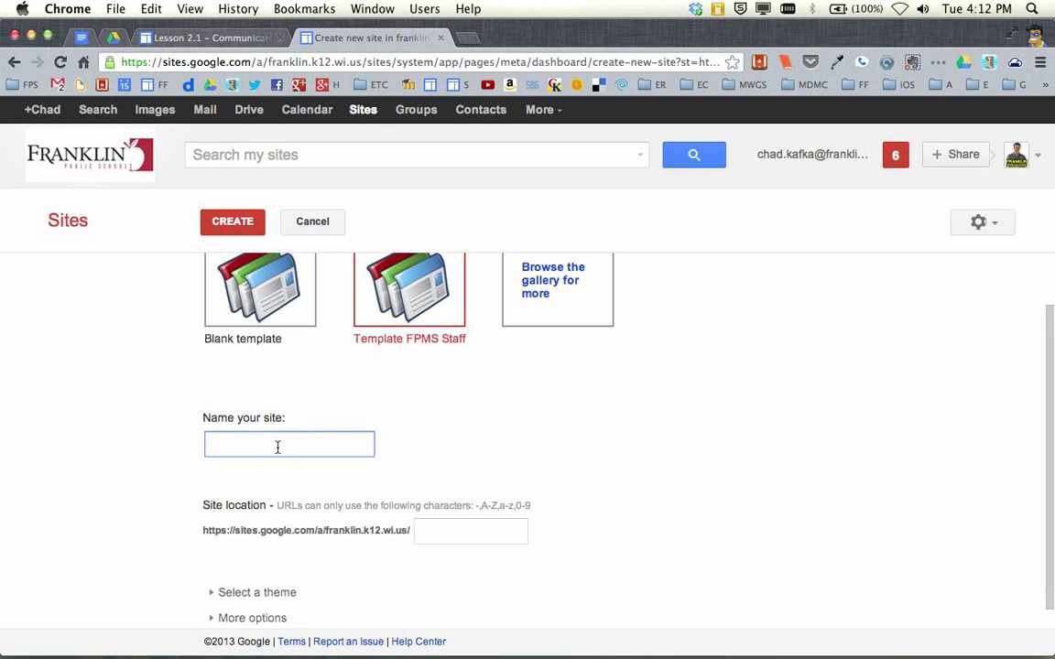
pyautogui.scroll(-1, 459, 433)
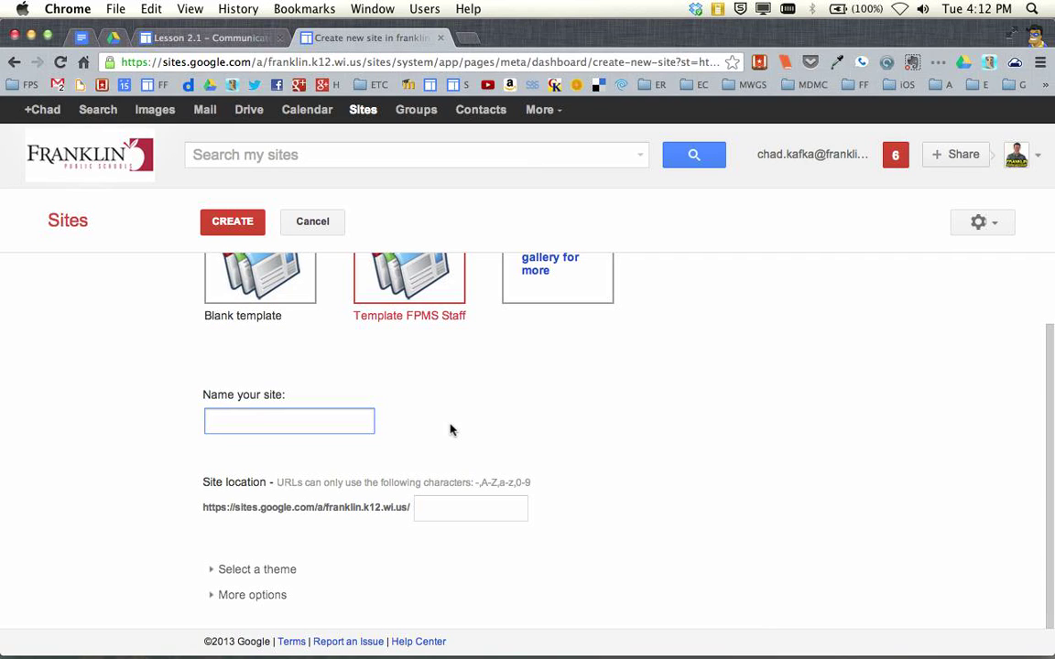
pyautogui.write('FP Kafka')
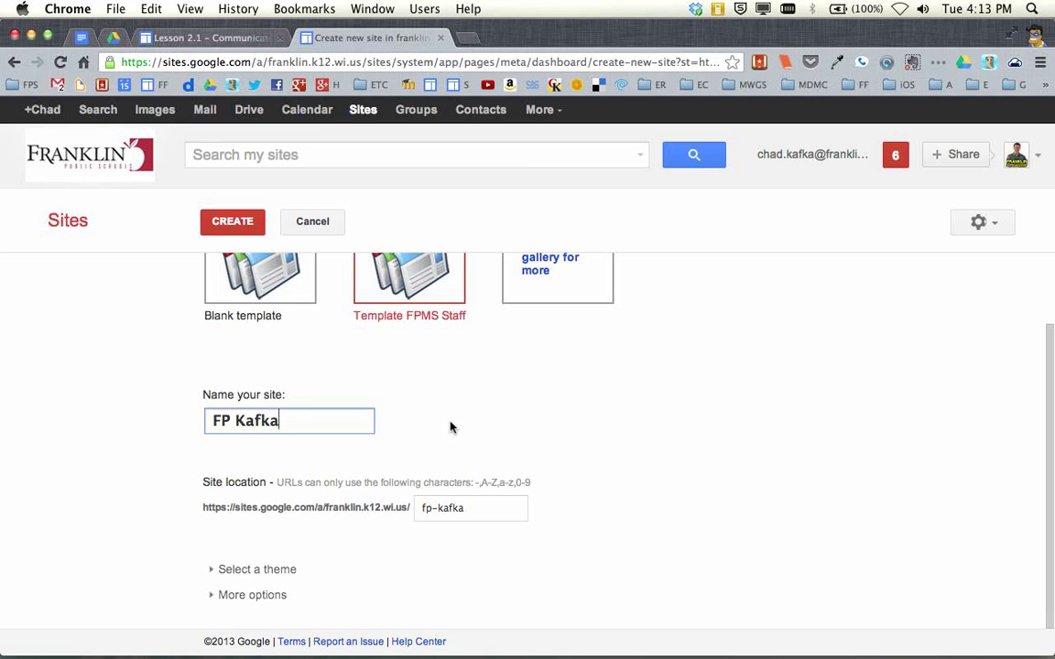
# Name the site with the FP code, the teacher's surname and 8, then create it
pyautogui.write('8')
pyautogui.scroll(3, 495, 425)
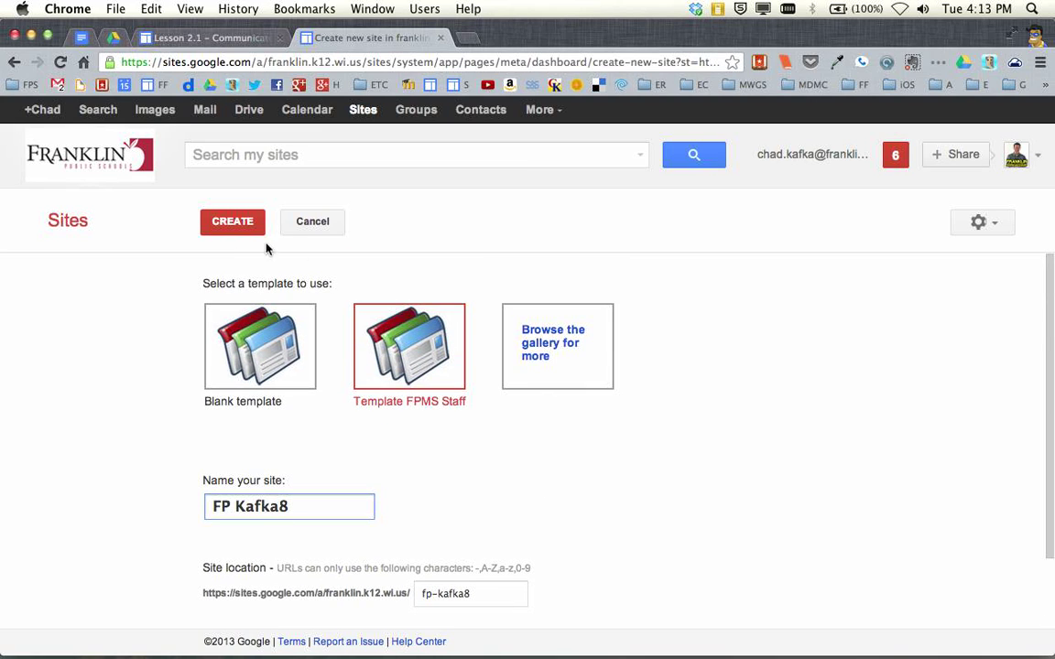
pyautogui.click(235, 221)
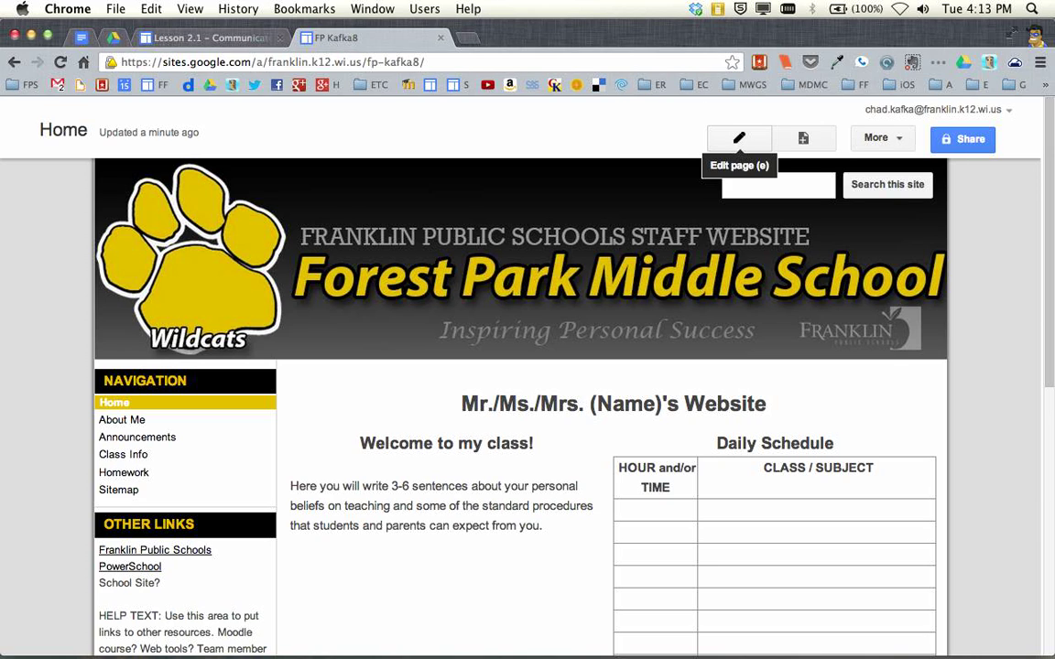
# Zoom in on the new site's Home page and scroll through its placeholder content
pyautogui.press('super+plus')
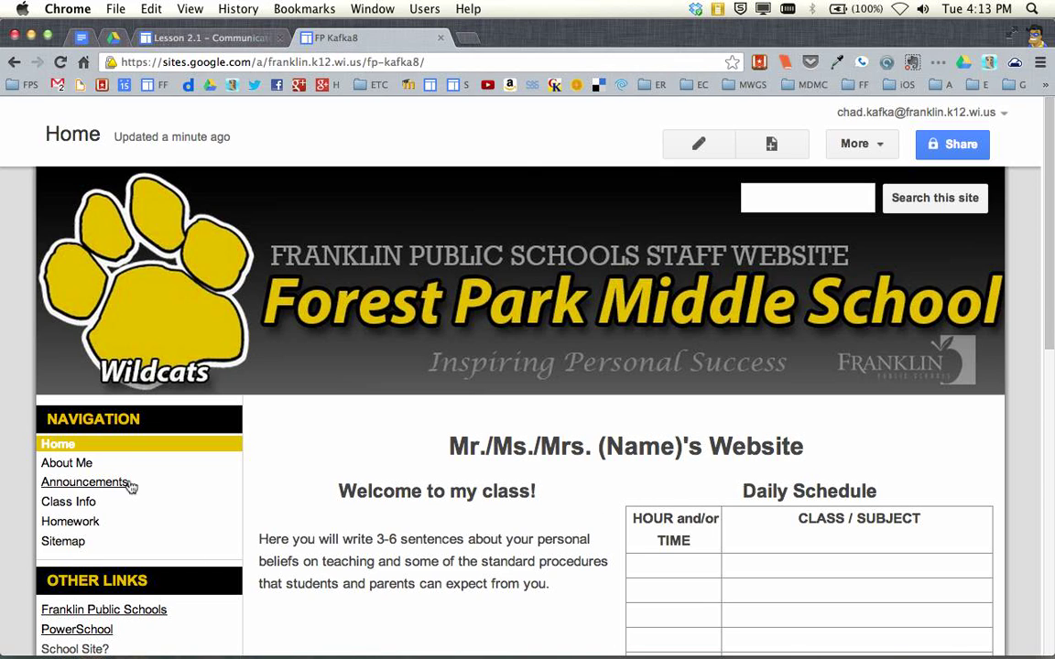
pyautogui.scroll(-3, 119, 595)
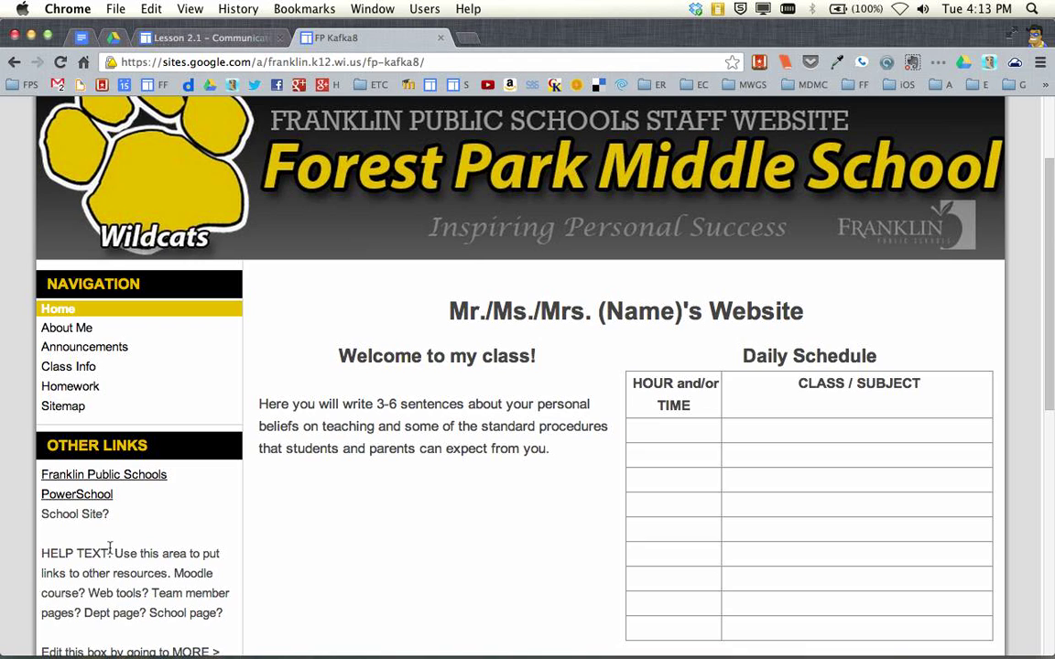
pyautogui.scroll(2, 126, 537)
pyautogui.scroll(1, 127, 541)
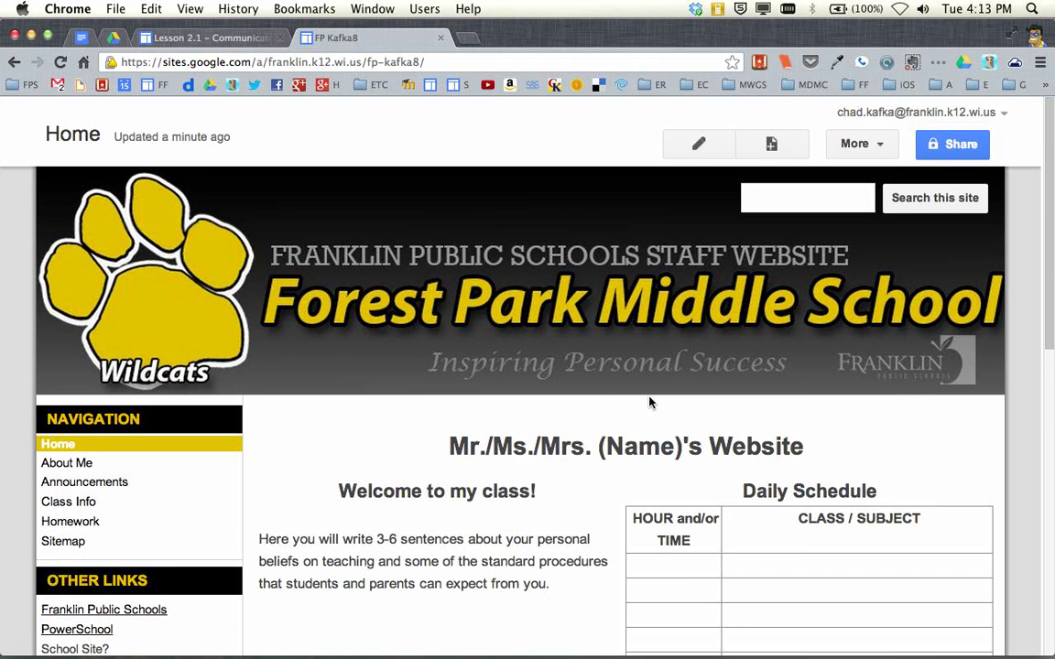
# Edit the home page and retitle it as the teacher's Website
pyautogui.click(698, 145)
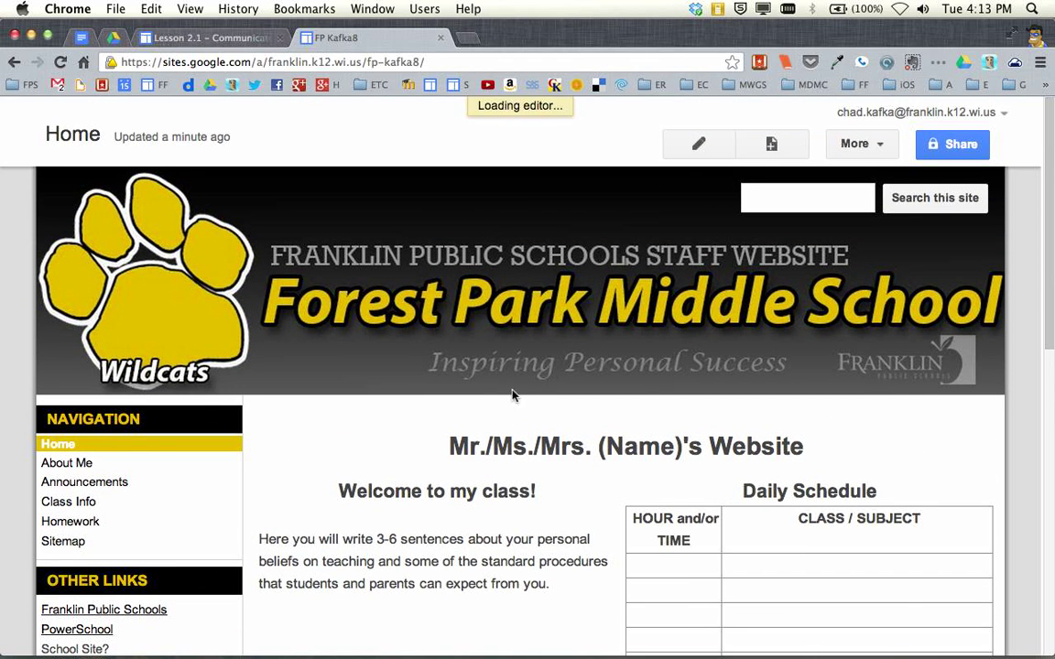
pyautogui.scroll(-3, 507, 506)
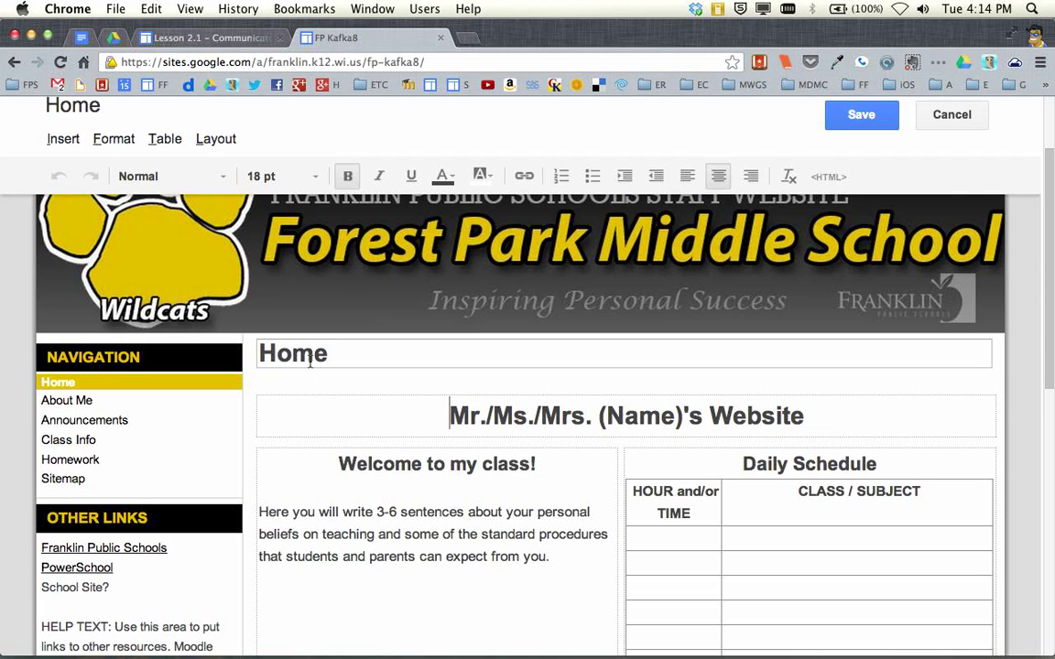
pyautogui.click(377, 501)
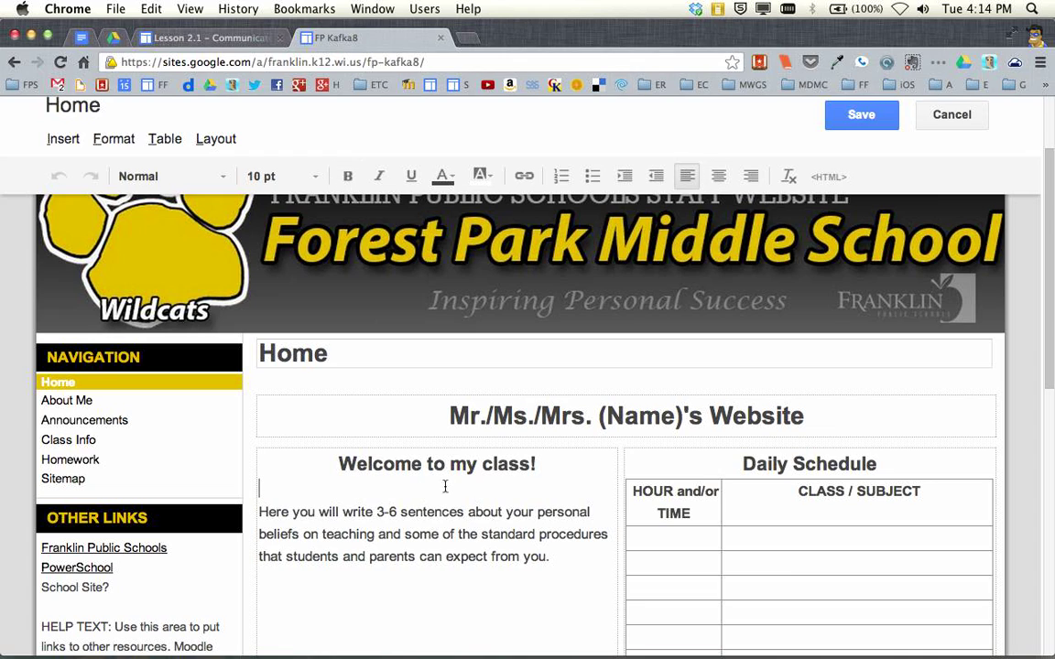
pyautogui.click(569, 467)
pyautogui.click(782, 536)
pyautogui.tripleClick(615, 416)
pyautogui.write('Mr. Kafak')
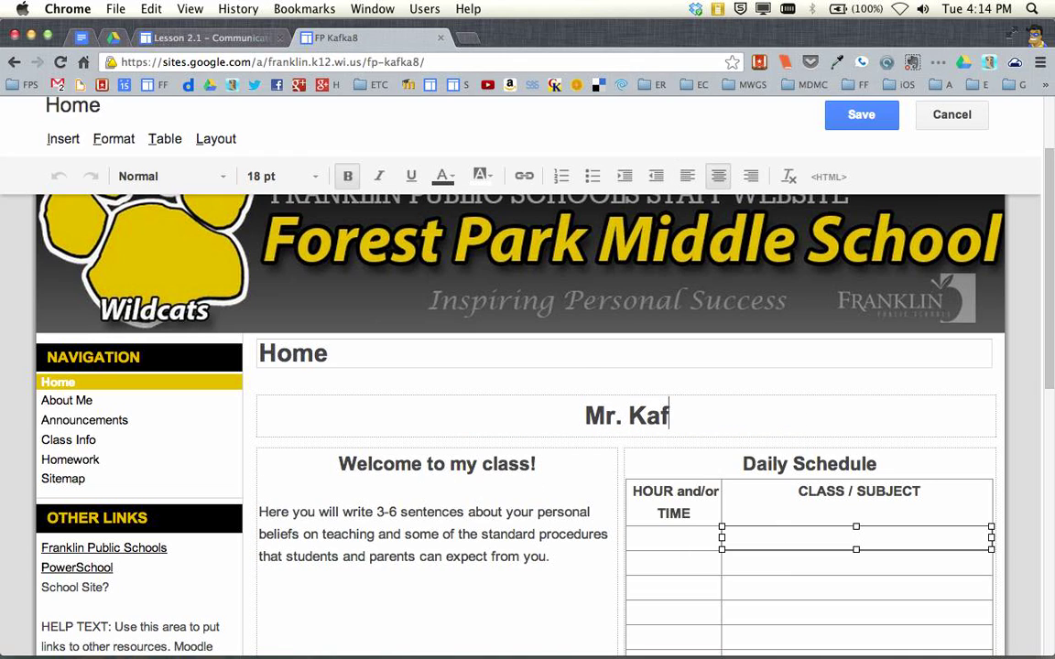
pyautogui.press('BackSpace')
pyautogui.press('BackSpace')
pyautogui.write("ka's Website")
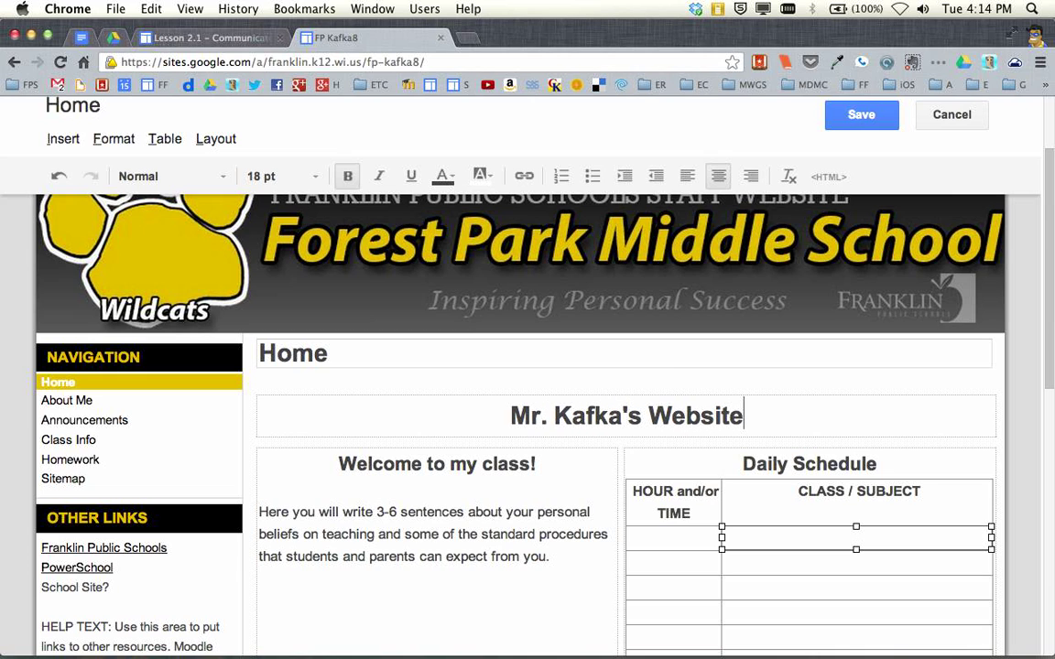
# Select the welcome paragraph, then enter '1st (7:50-8:50)' in the first HOUR cell
pyautogui.click(385, 493)
pyautogui.tripleClick(348, 513)
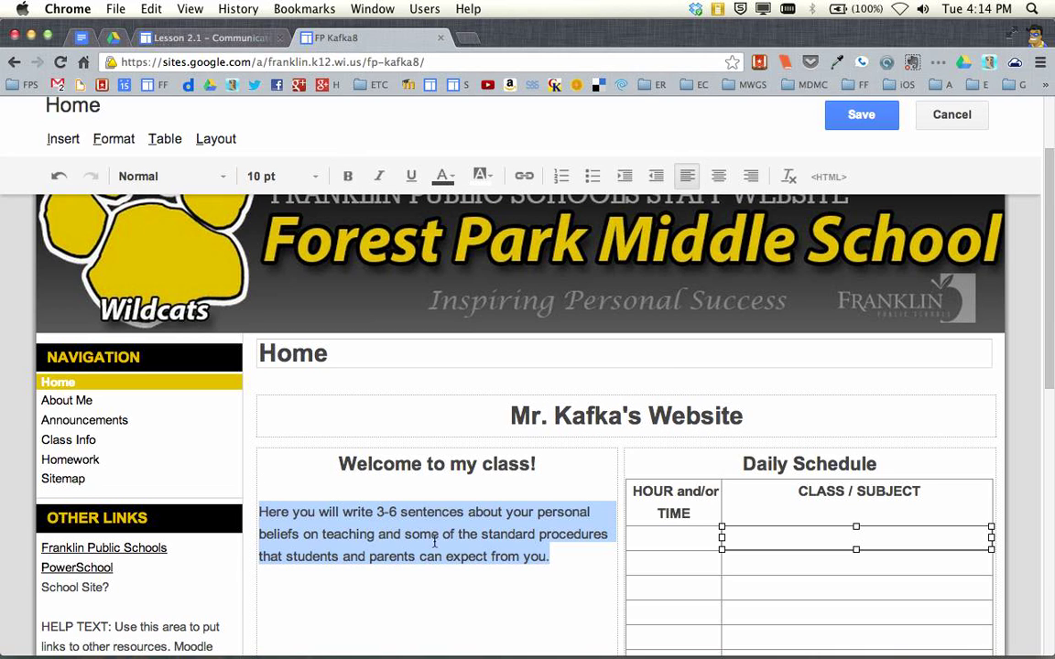
pyautogui.scroll(-2, 464, 544)
pyautogui.scroll(-3, 522, 512)
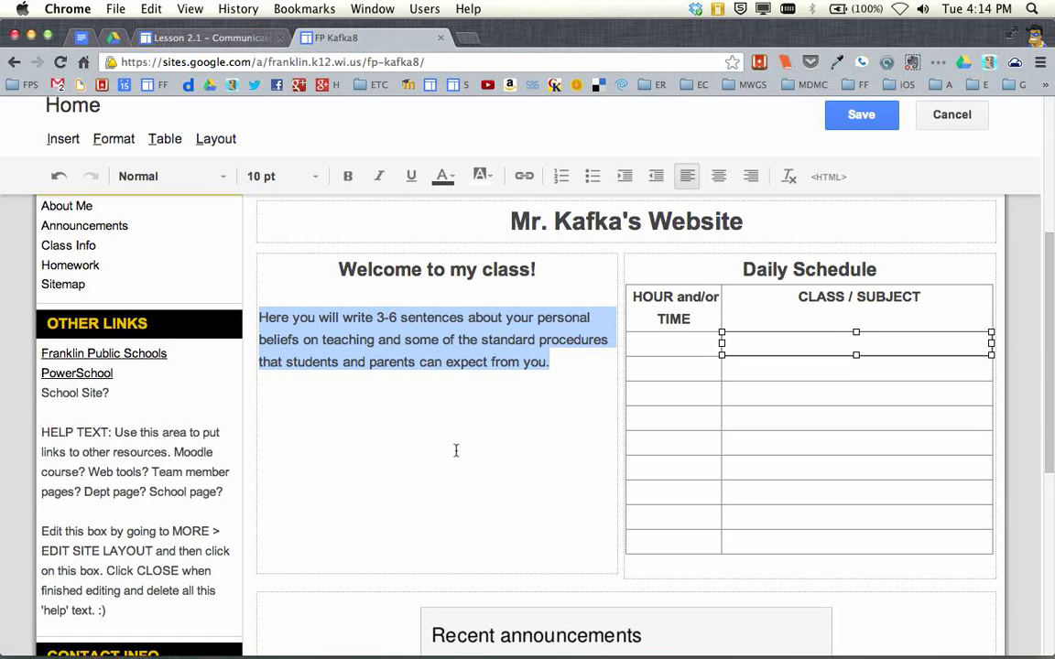
pyautogui.scroll(1, 477, 426)
pyautogui.click(672, 370)
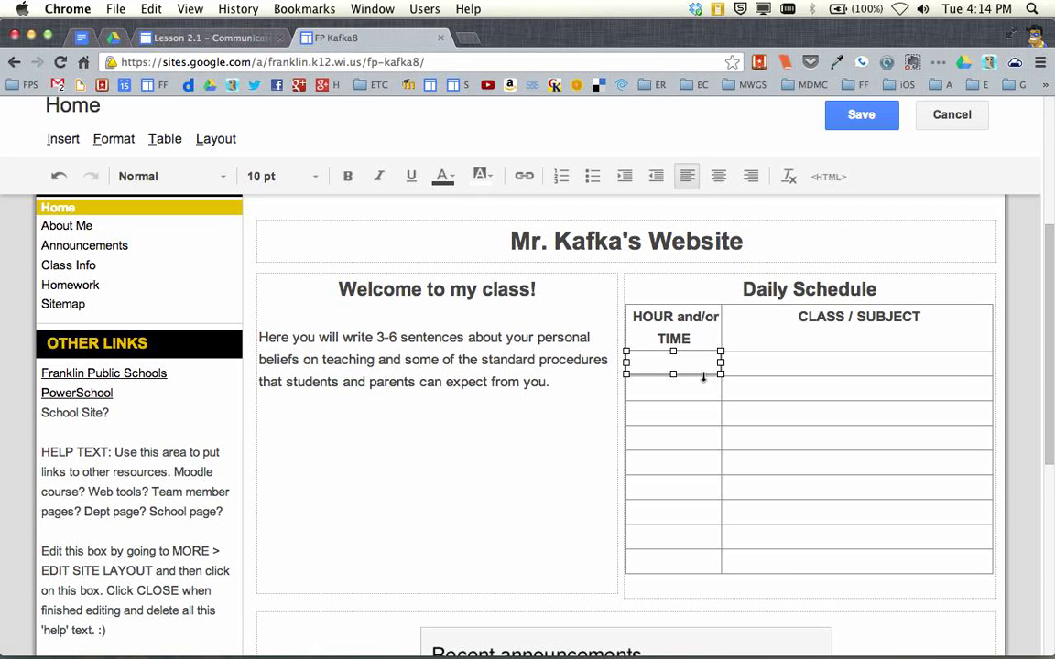
pyautogui.write('1st (7:')
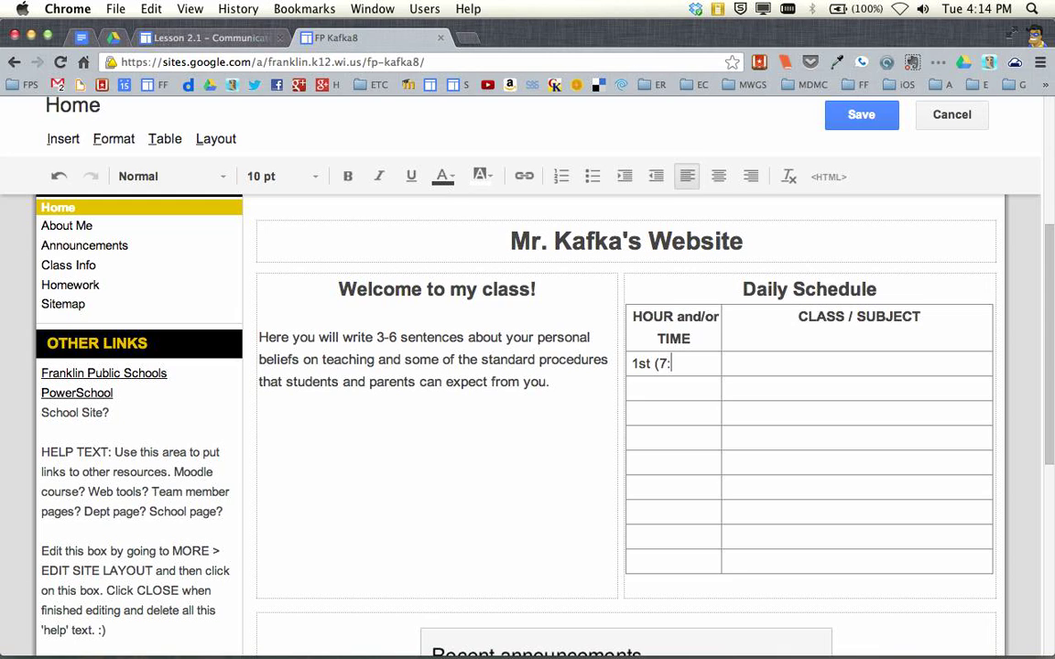
pyautogui.write('50-8:50)')
# Narrow the HOUR and/or TIME column and save the home page
pyautogui.click(720, 330)
pyautogui.moveTo(721, 326); pyautogui.dragTo(733, 327)
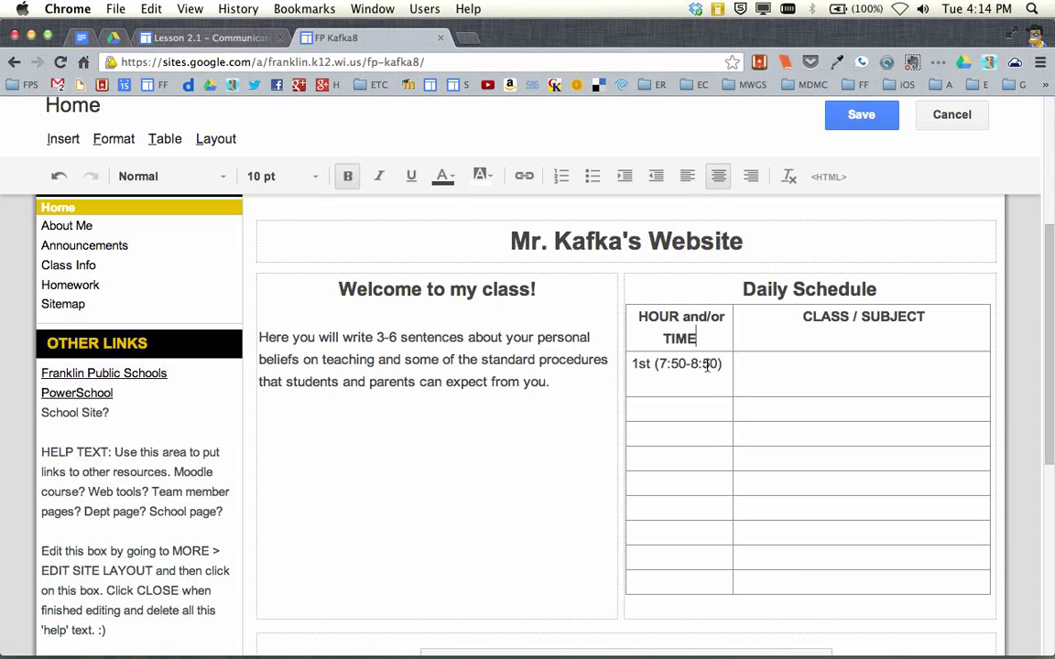
pyautogui.moveTo(735, 328); pyautogui.dragTo(728, 332)
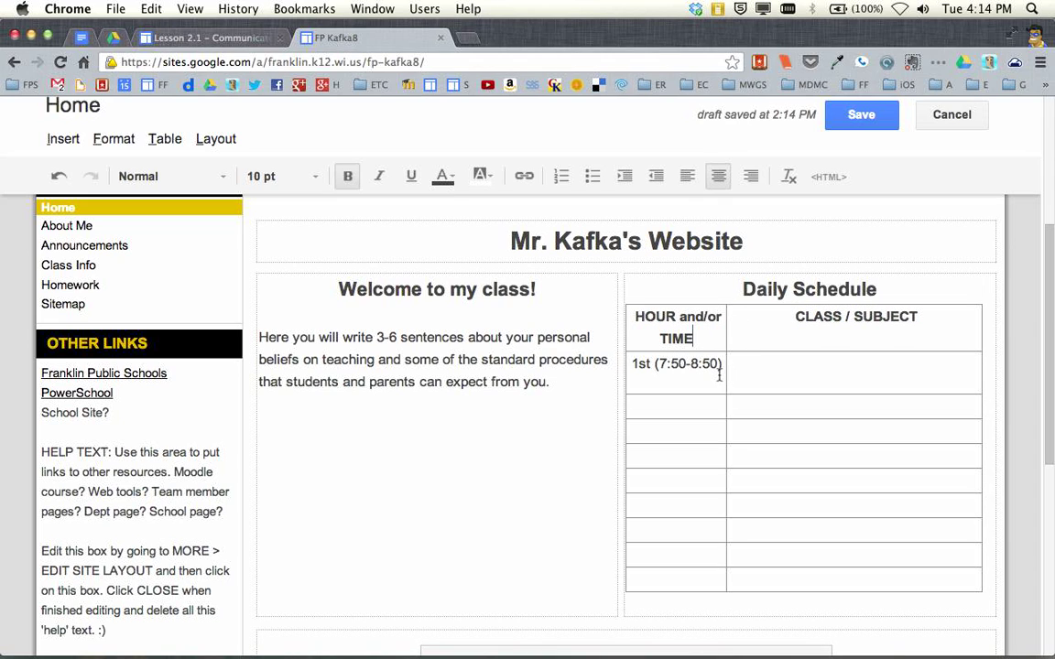
pyautogui.click(718, 370)
pyautogui.click(755, 368)
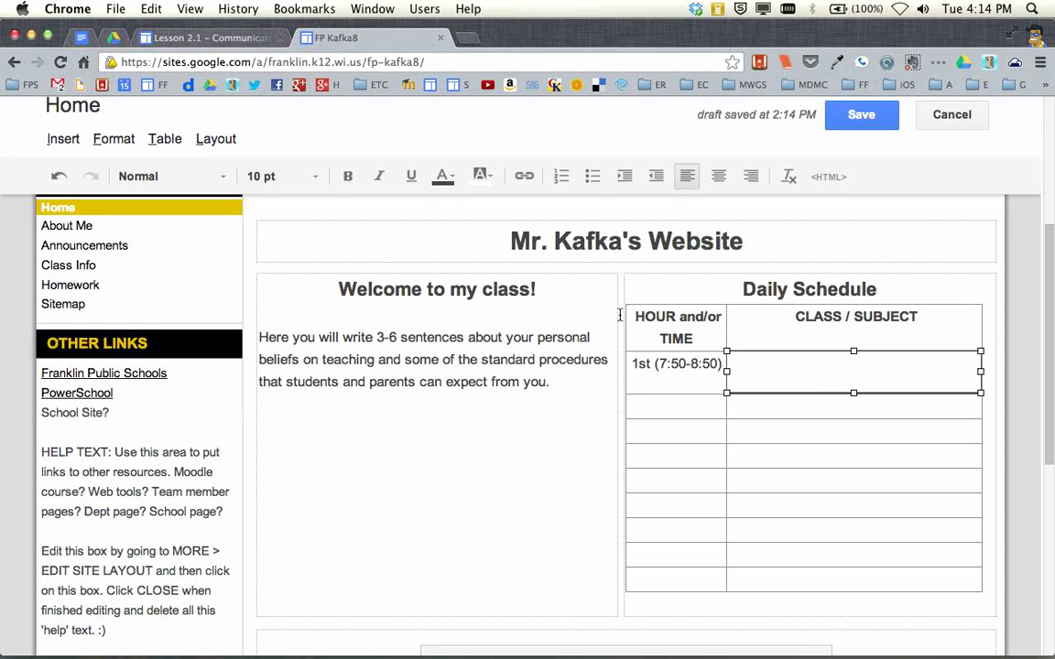
pyautogui.click(861, 116)
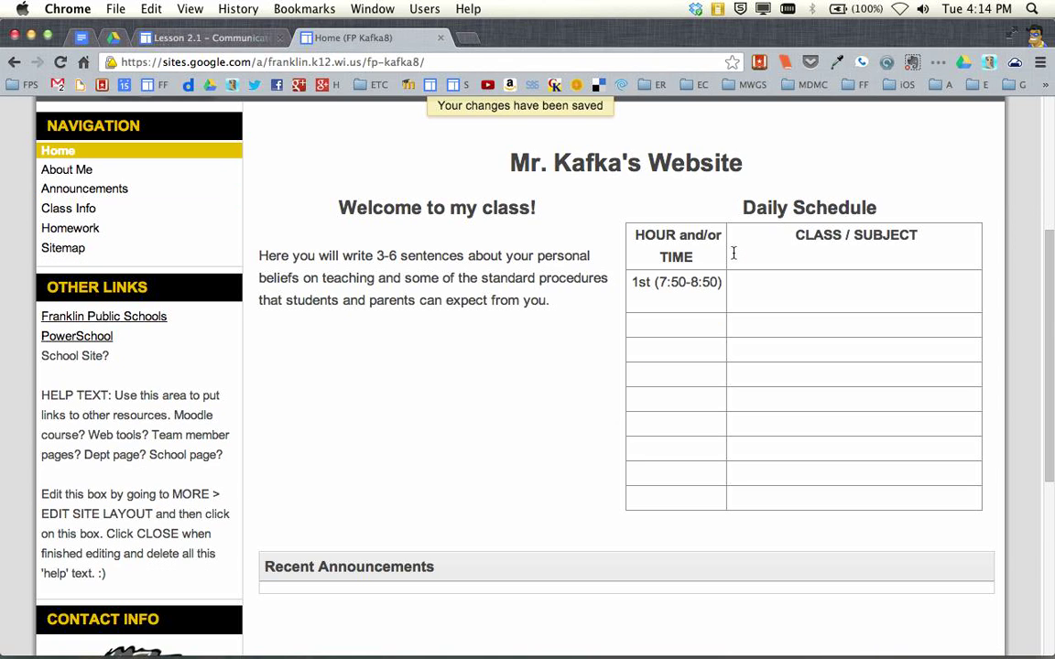
# Scroll to the top of the page and open the site's Share settings
pyautogui.scroll(5, 733, 257)
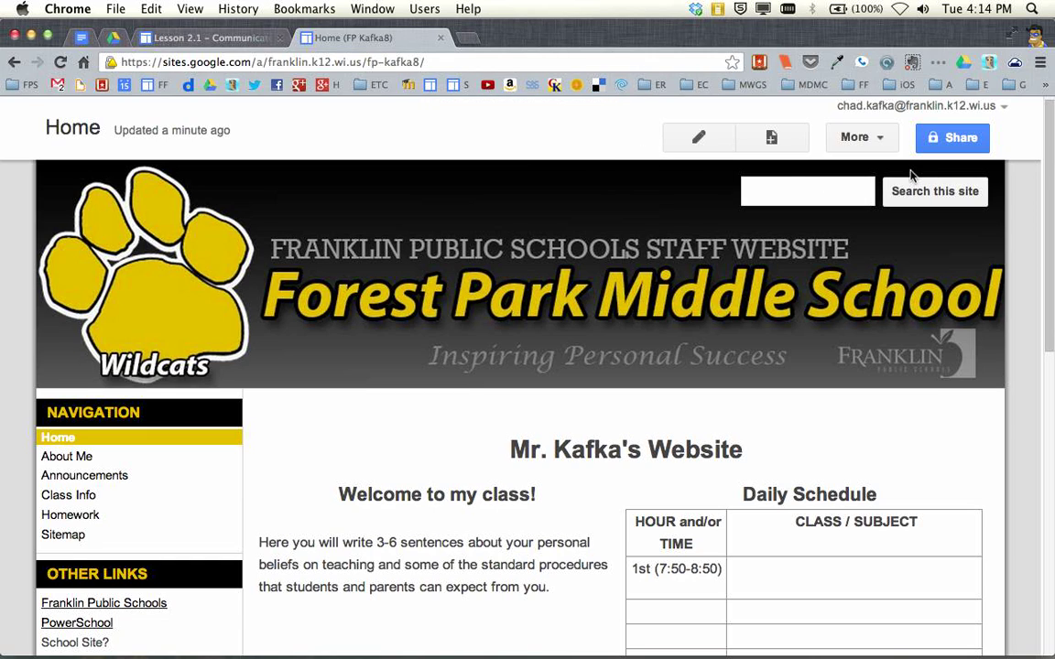
pyautogui.click(961, 139)
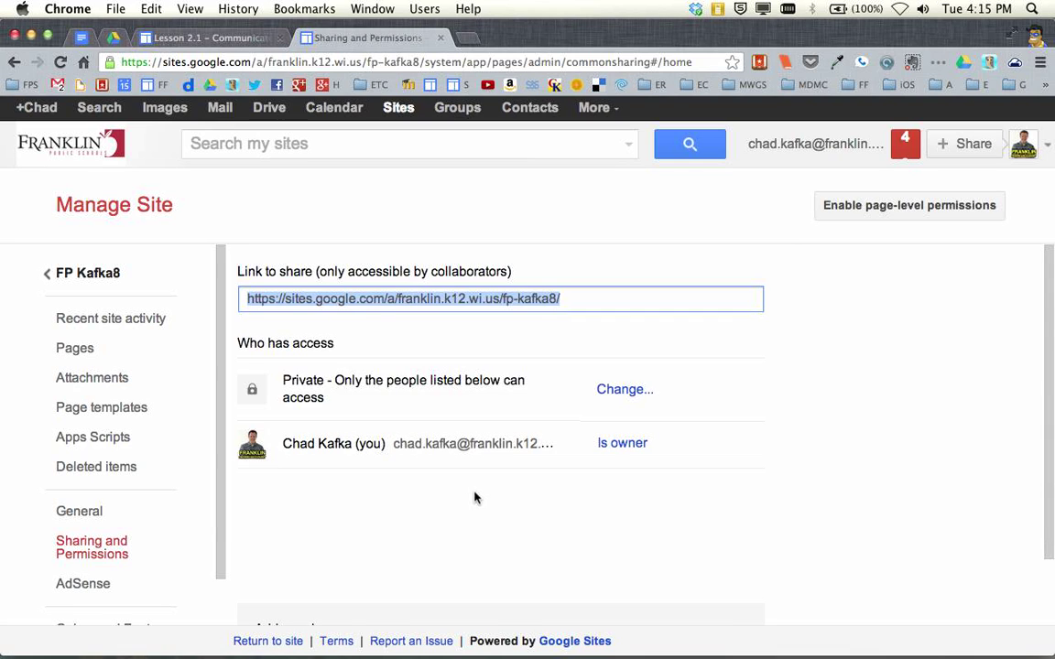
# Add the FranklinTech account as owner with email notification unchecked, then Share & save
pyautogui.scroll(-2, 473, 497)
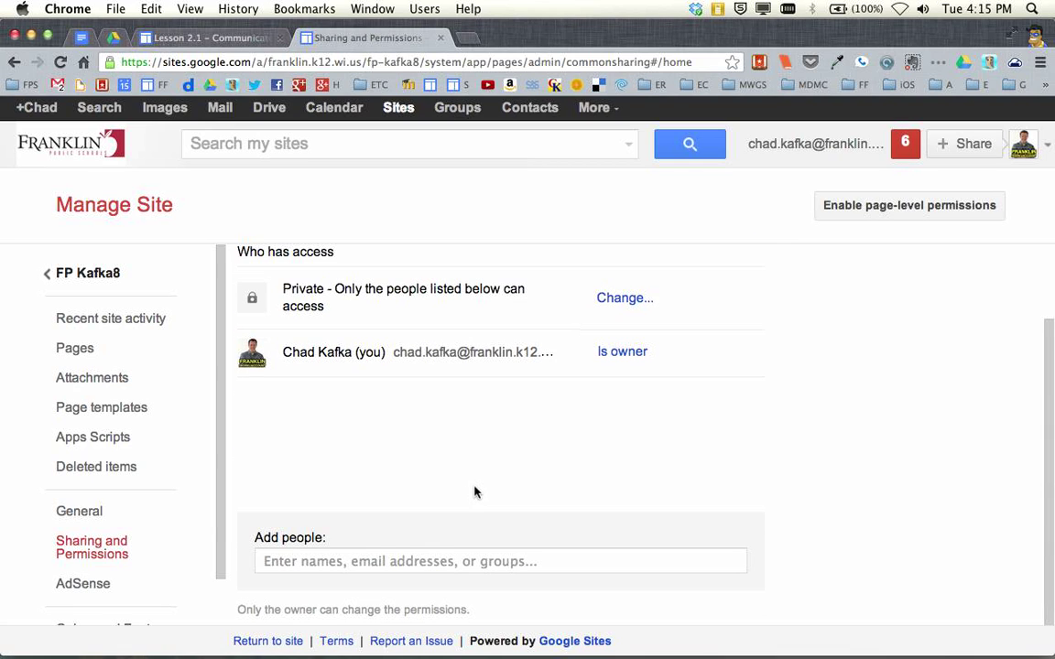
pyautogui.click(355, 557)
pyautogui.write('f')
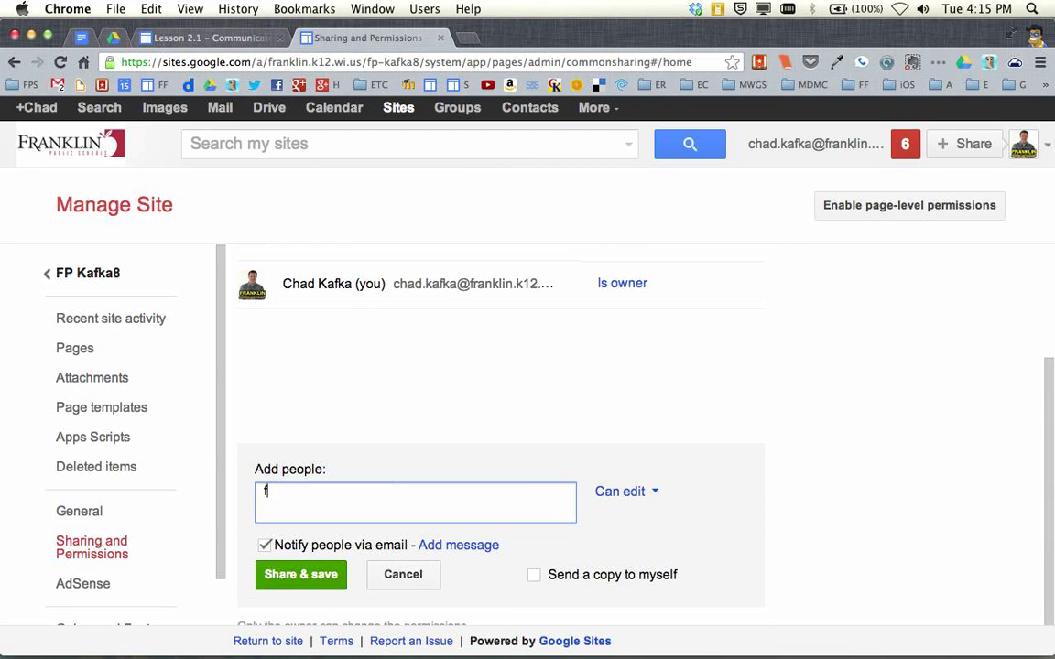
pyautogui.write('ranklintech')
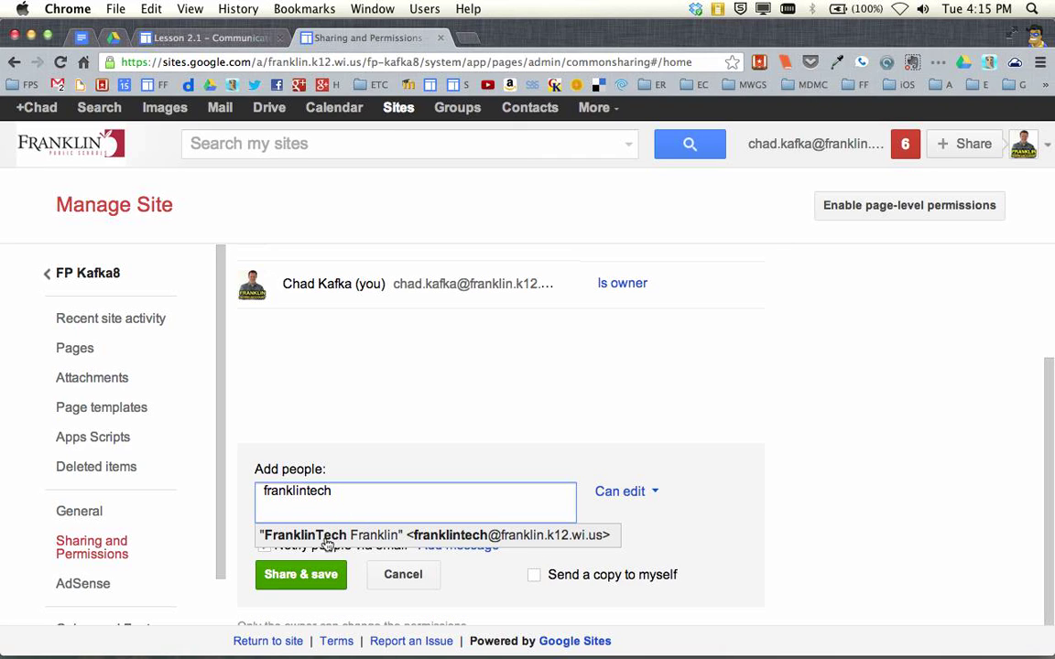
pyautogui.click(568, 539)
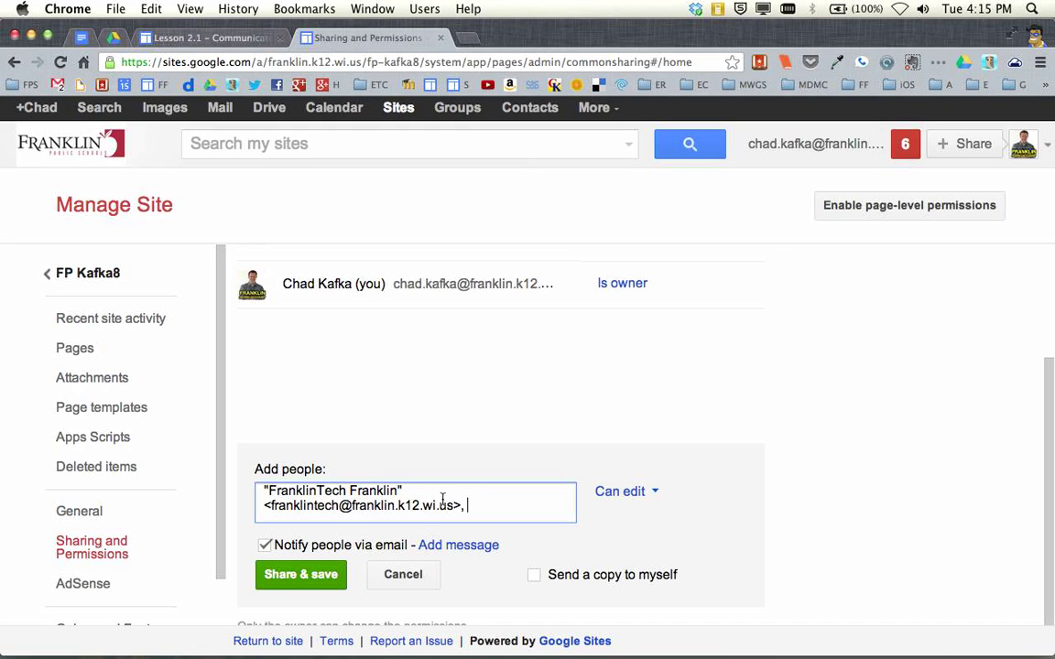
pyautogui.click(651, 493)
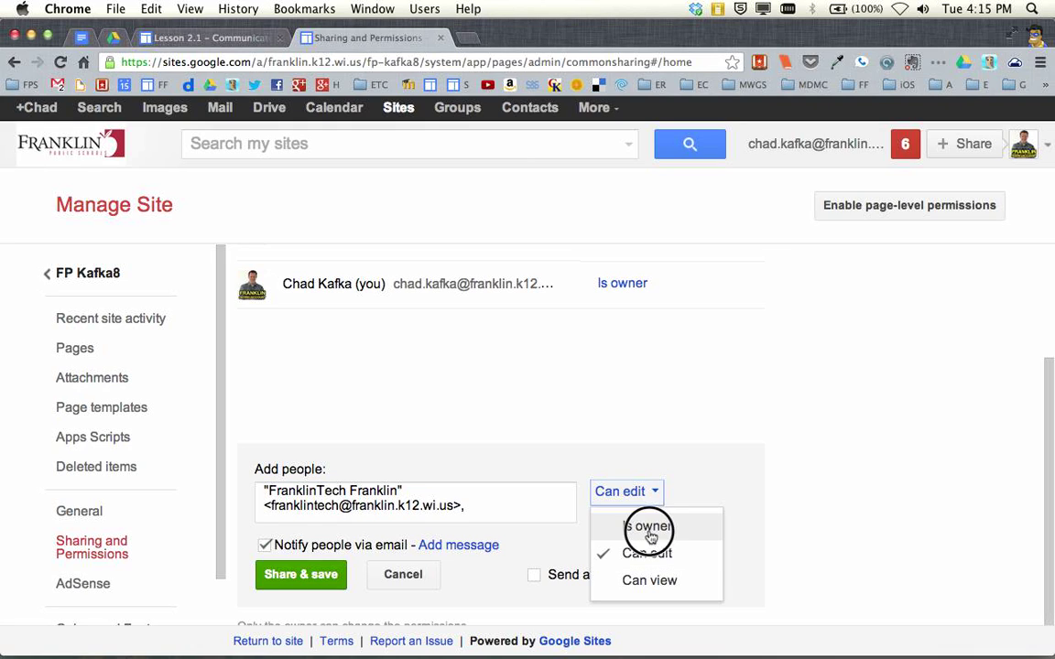
pyautogui.click(636, 527)
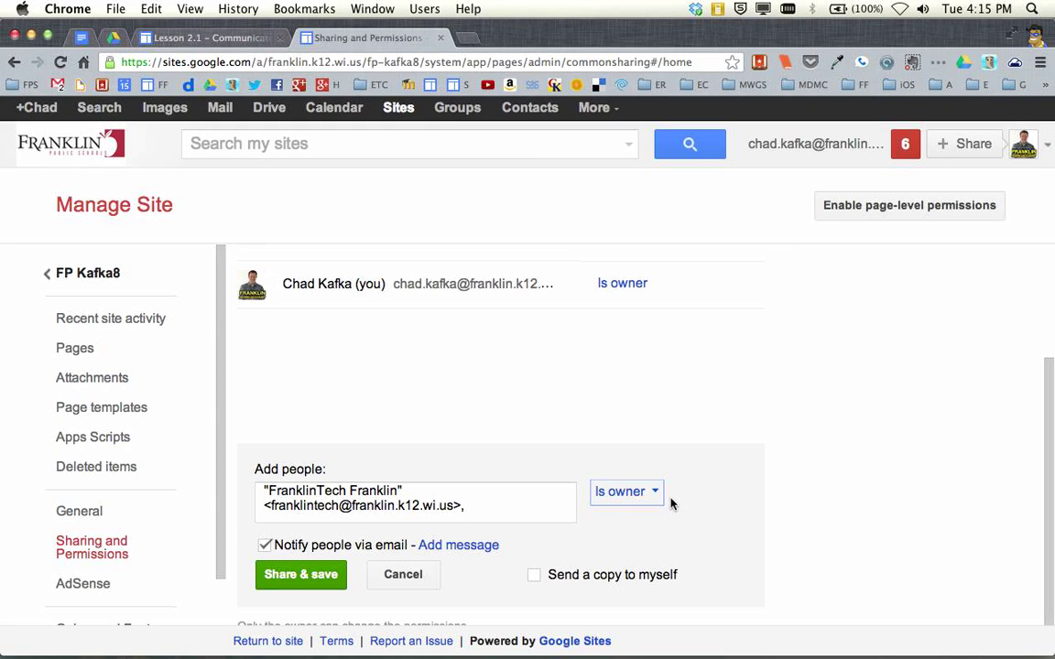
pyautogui.click(263, 545)
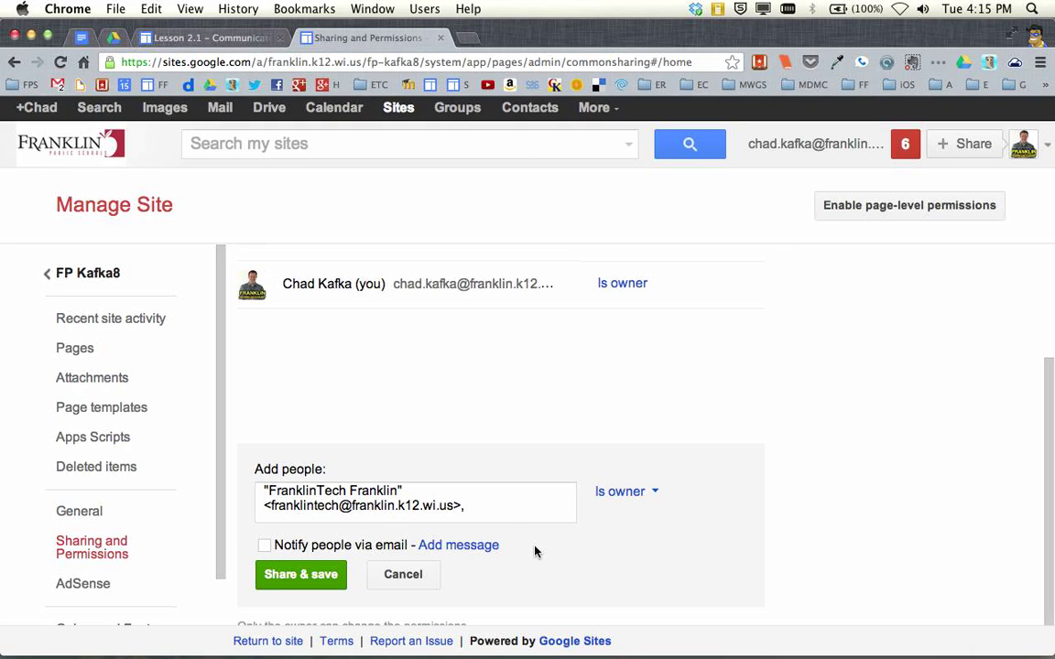
pyautogui.click(296, 577)
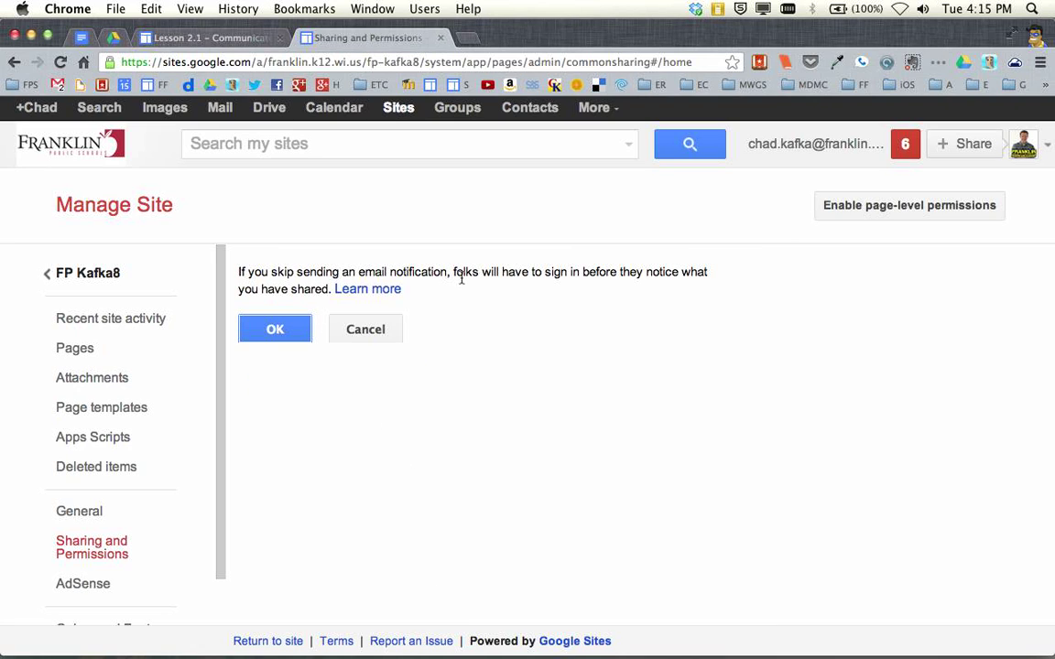
# Confirm sharing without an email notification and check the updated access list
pyautogui.click(280, 330)
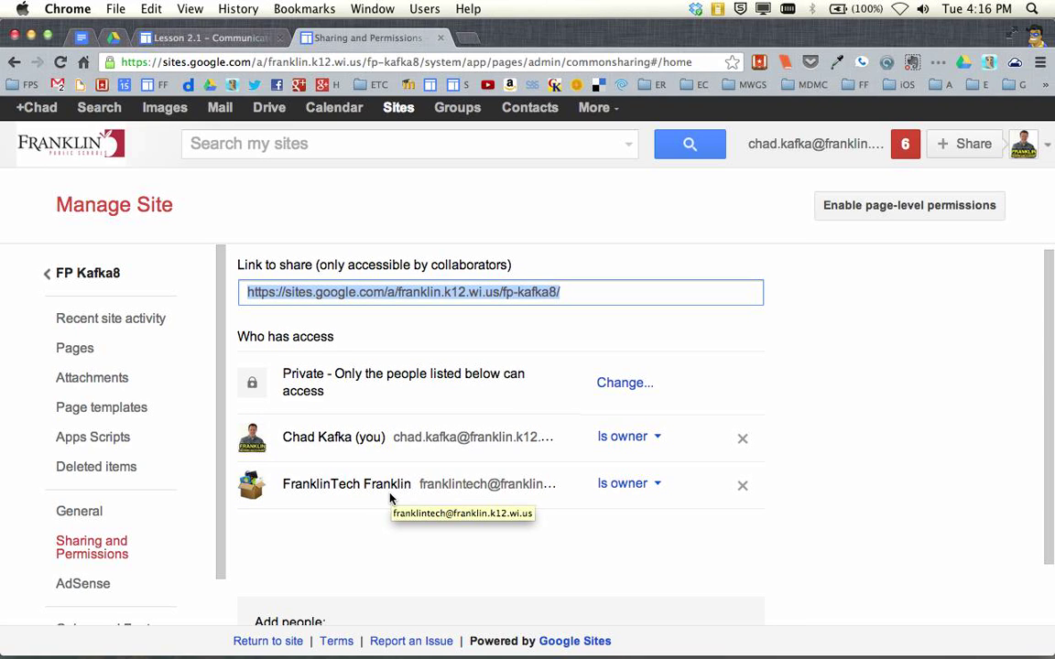
pyautogui.scroll(-2, 369, 525)
pyautogui.scroll(2, 369, 528)
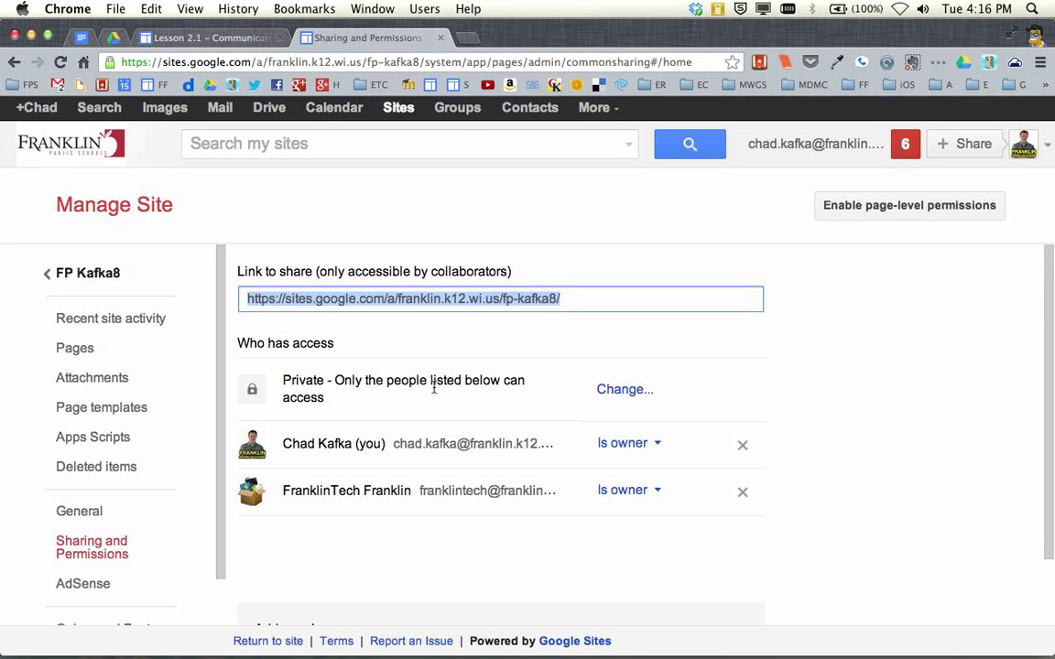
# Change the site's visibility to 'Anyone with the link' and save it
pyautogui.click(621, 390)
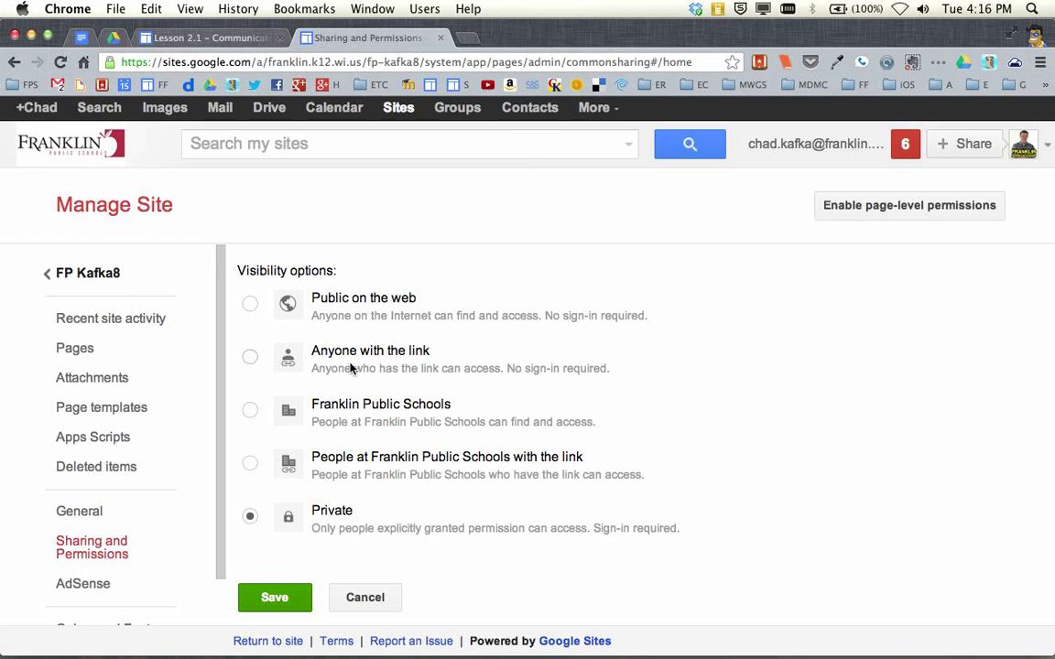
pyautogui.click(251, 360)
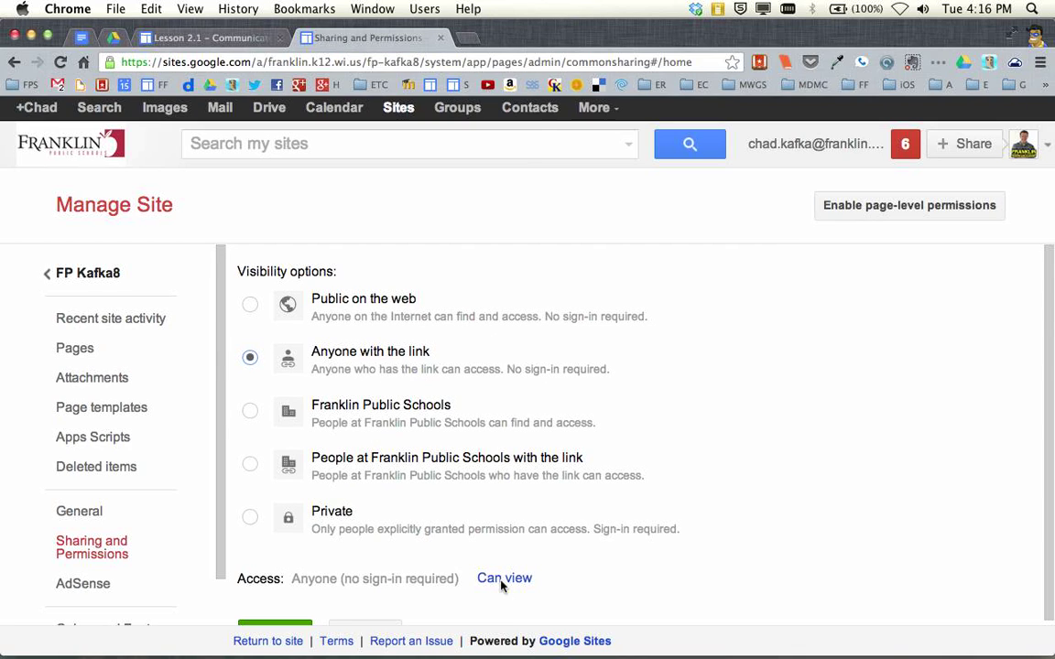
pyautogui.scroll(-1, 442, 574)
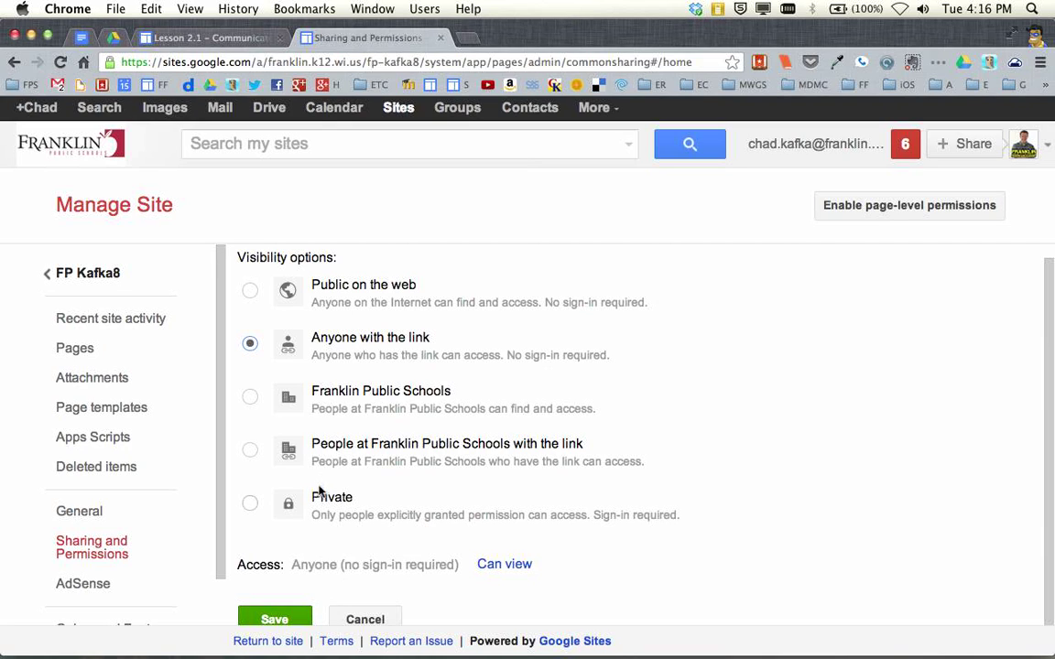
pyautogui.click(287, 620)
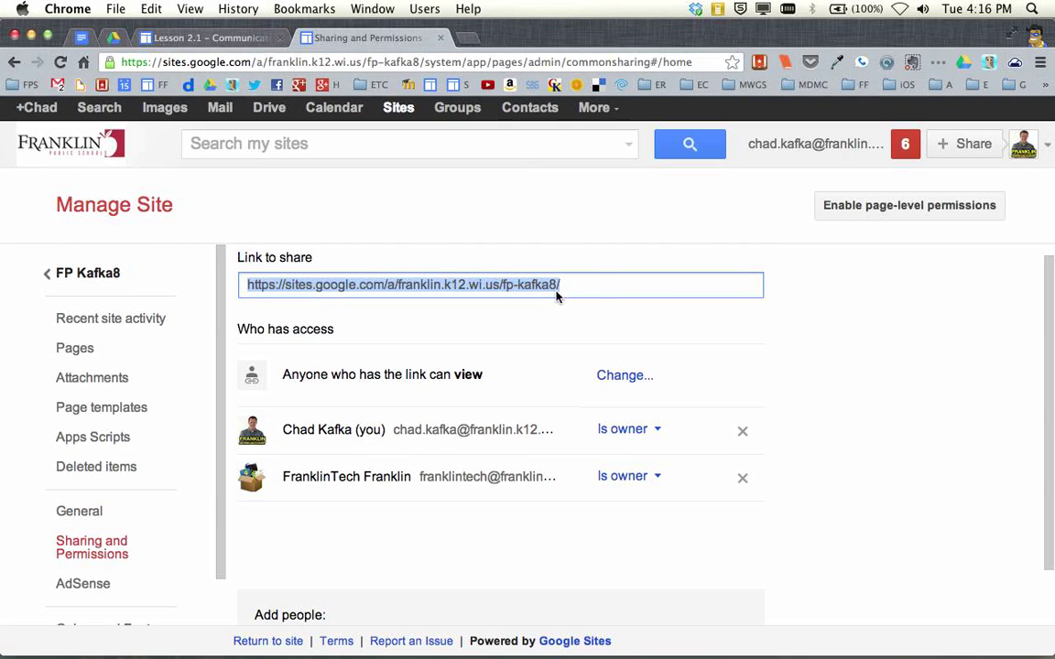
pyautogui.click(592, 287)
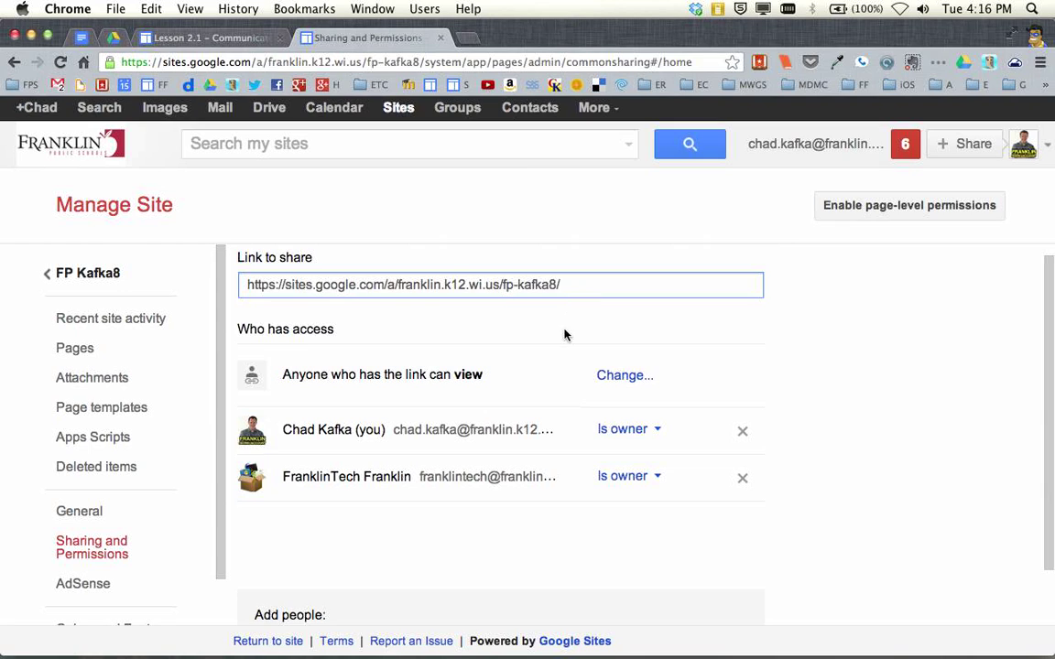
pyautogui.scroll(-1, 565, 334)
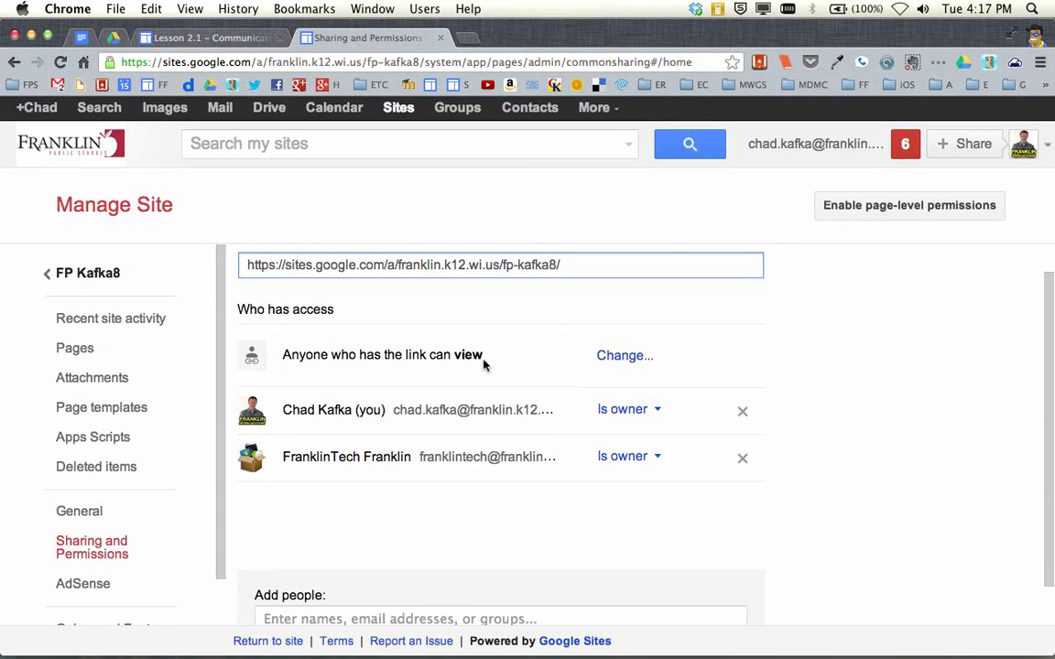
pyautogui.scroll(1, 490, 359)
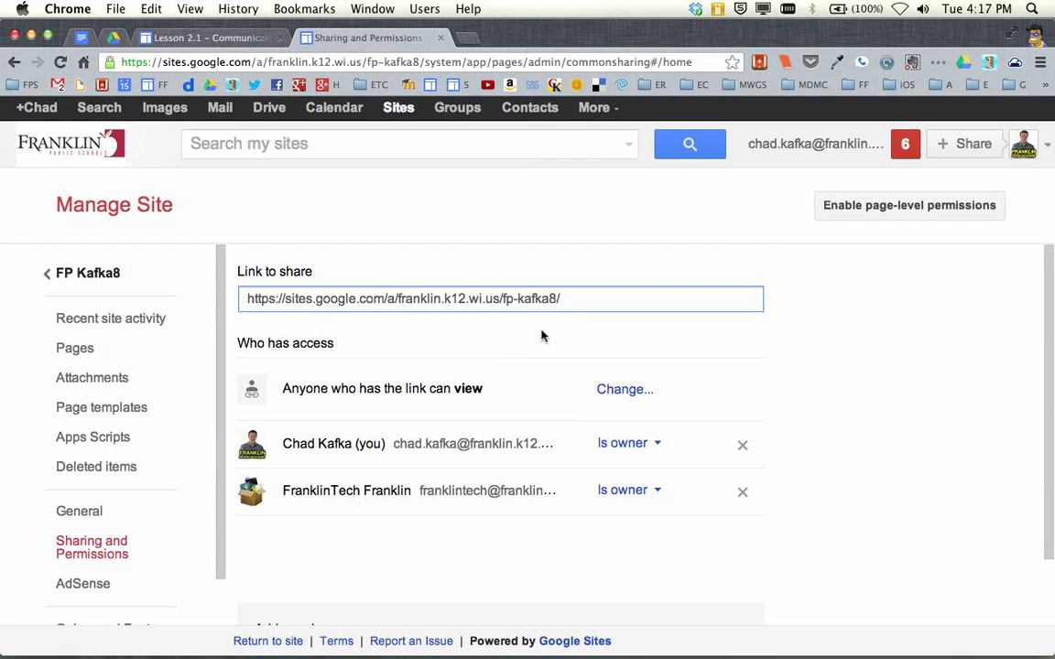
pyautogui.scroll(-1, 553, 385)
pyautogui.scroll(-2, 553, 385)
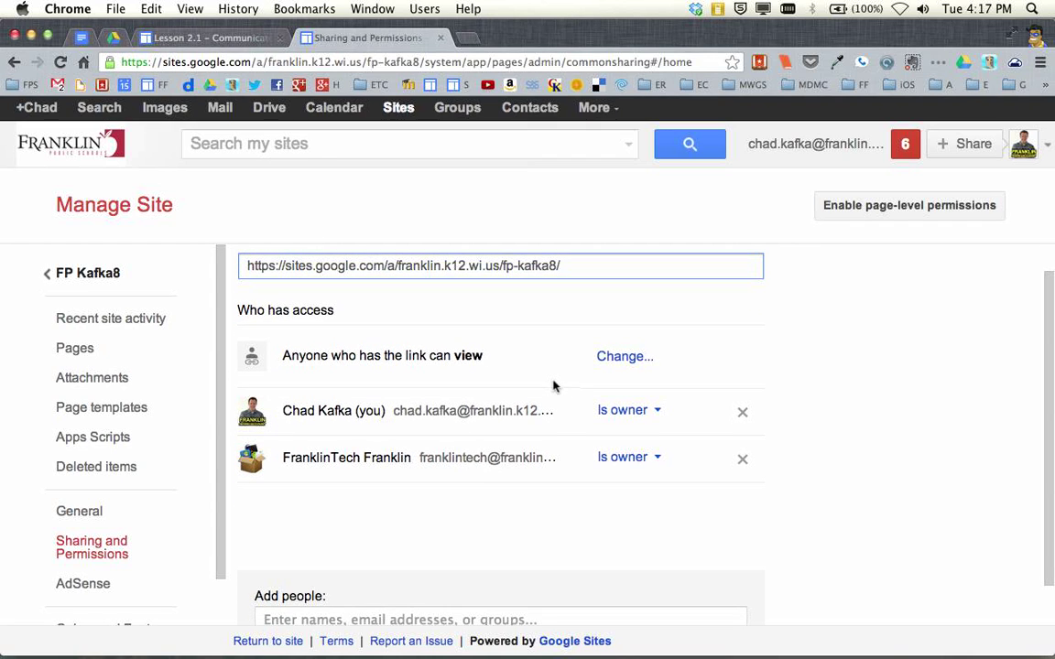
pyautogui.scroll(-3, 554, 386)
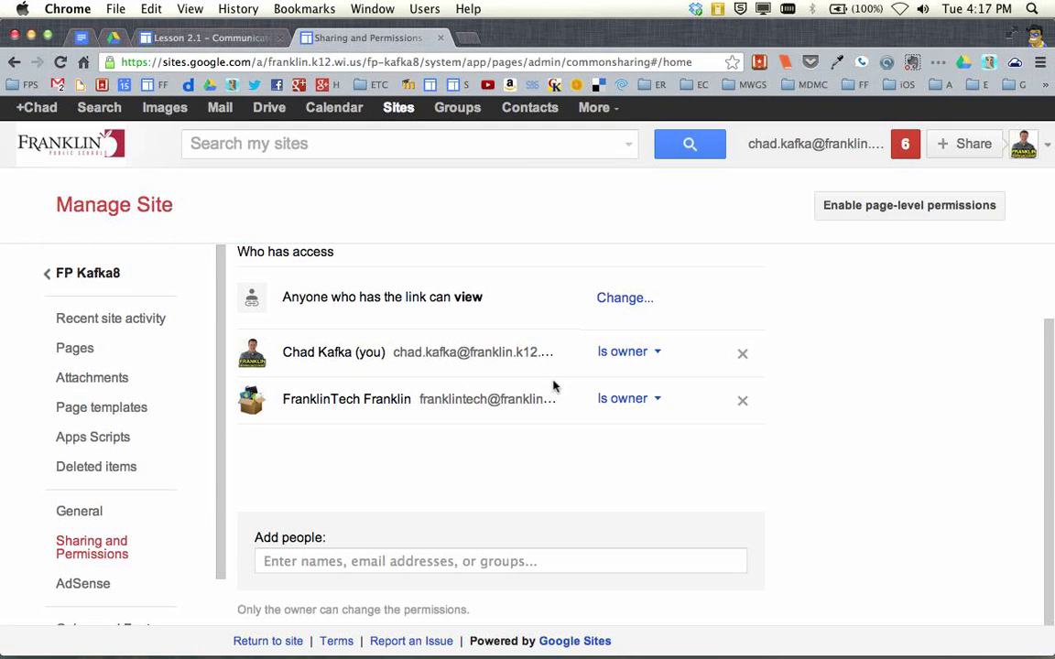
pyautogui.scroll(5, 553, 386)
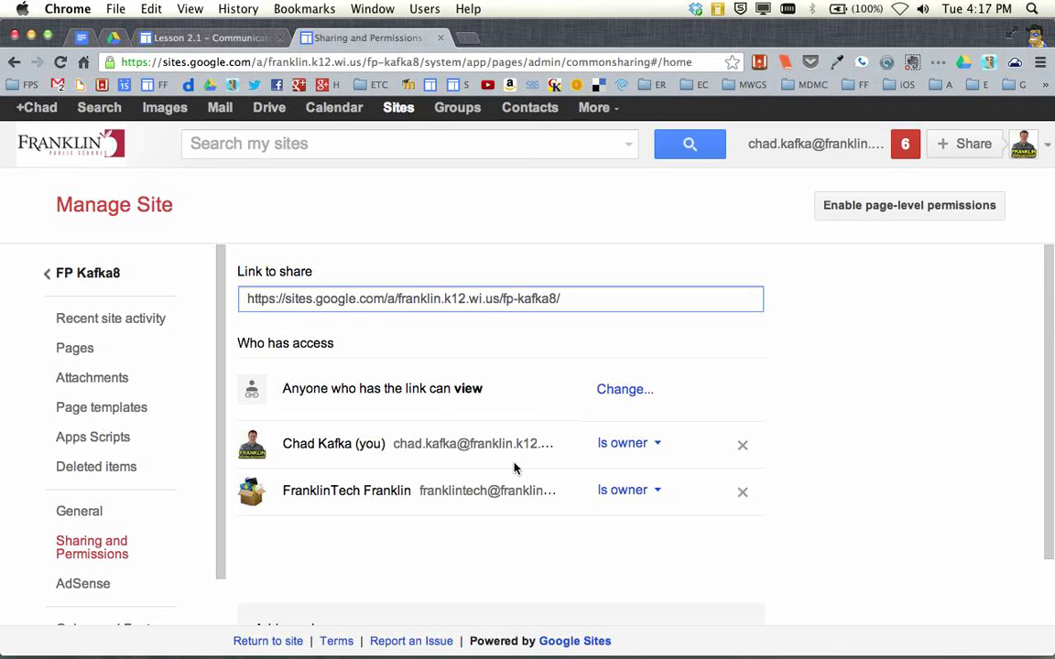
# Go back to the site's Home page via the sidebar link and scroll down
pyautogui.click(84, 279)
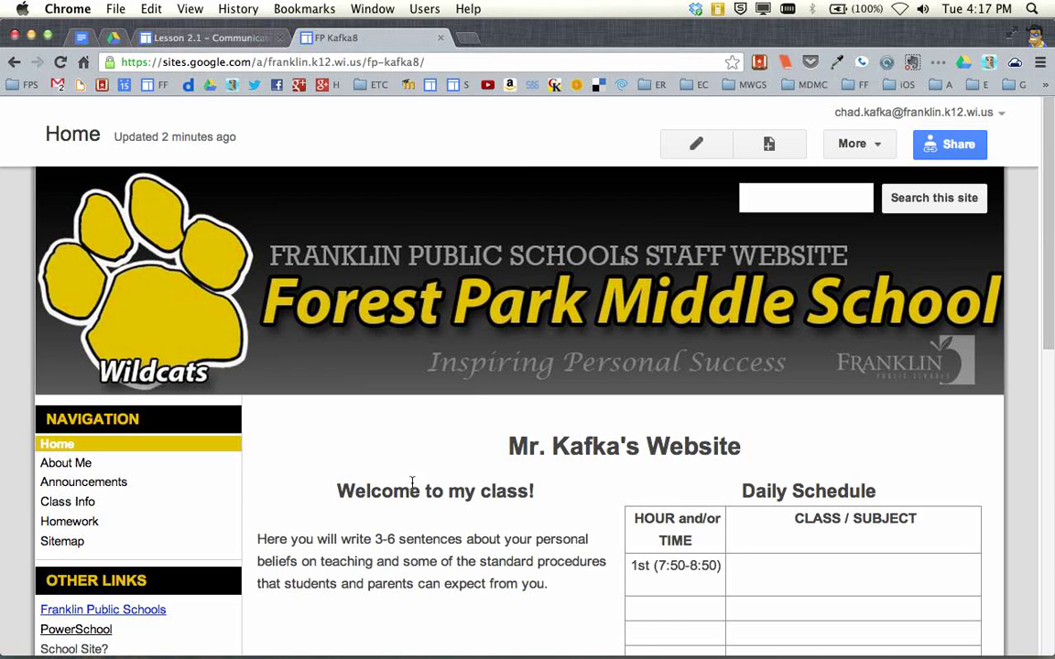
pyautogui.scroll(-1, 375, 536)
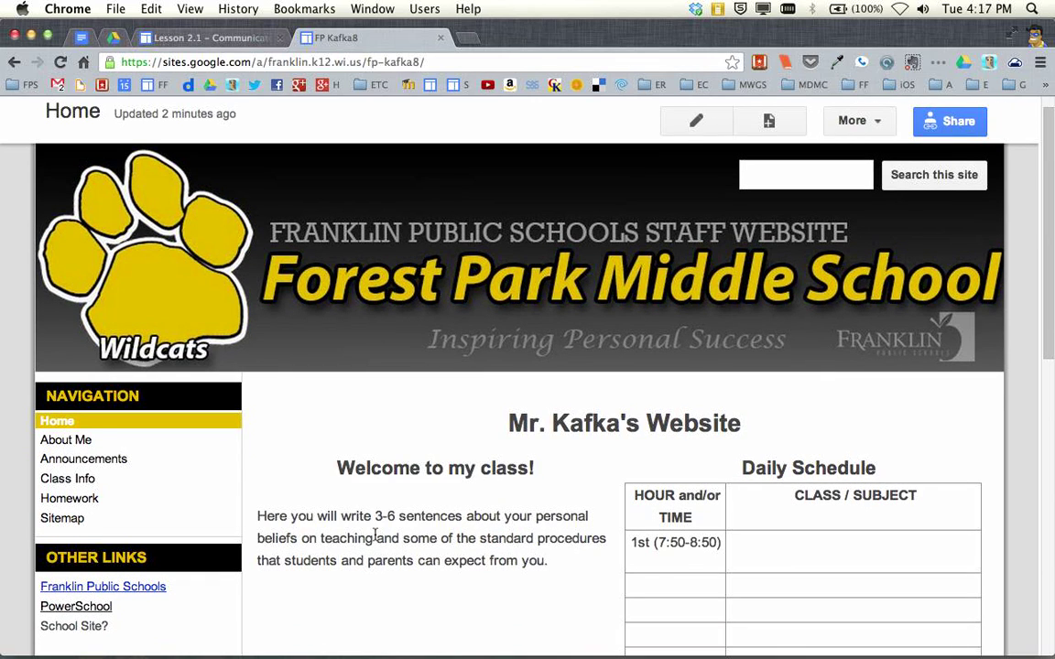